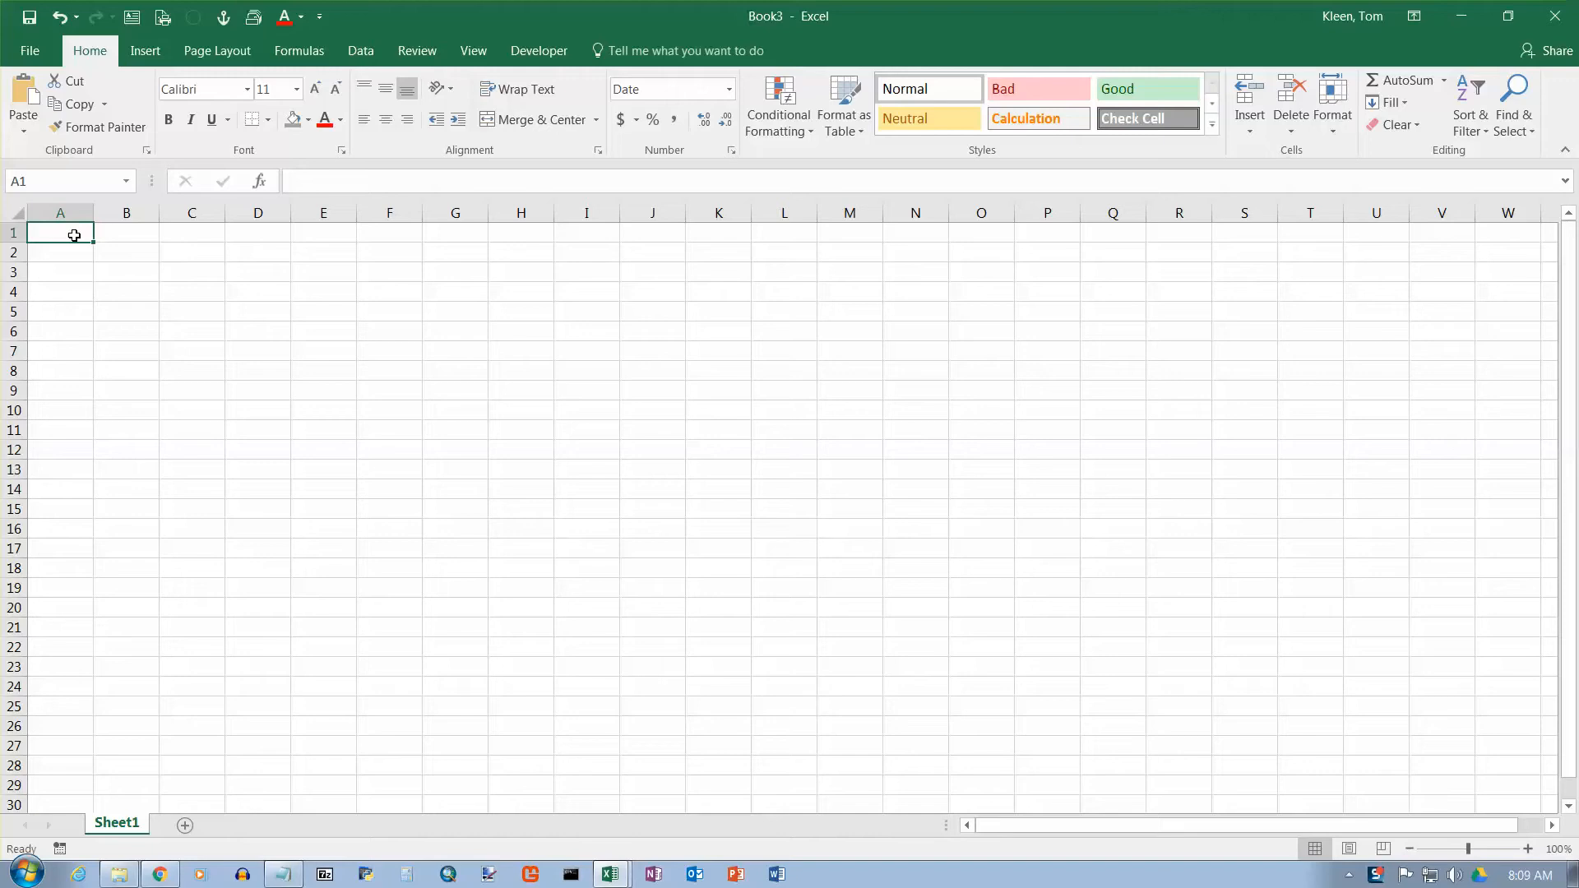
Enter the formula =TODAY() in cell A1 of the blank worksheet
{"action": "type", "text": "="}
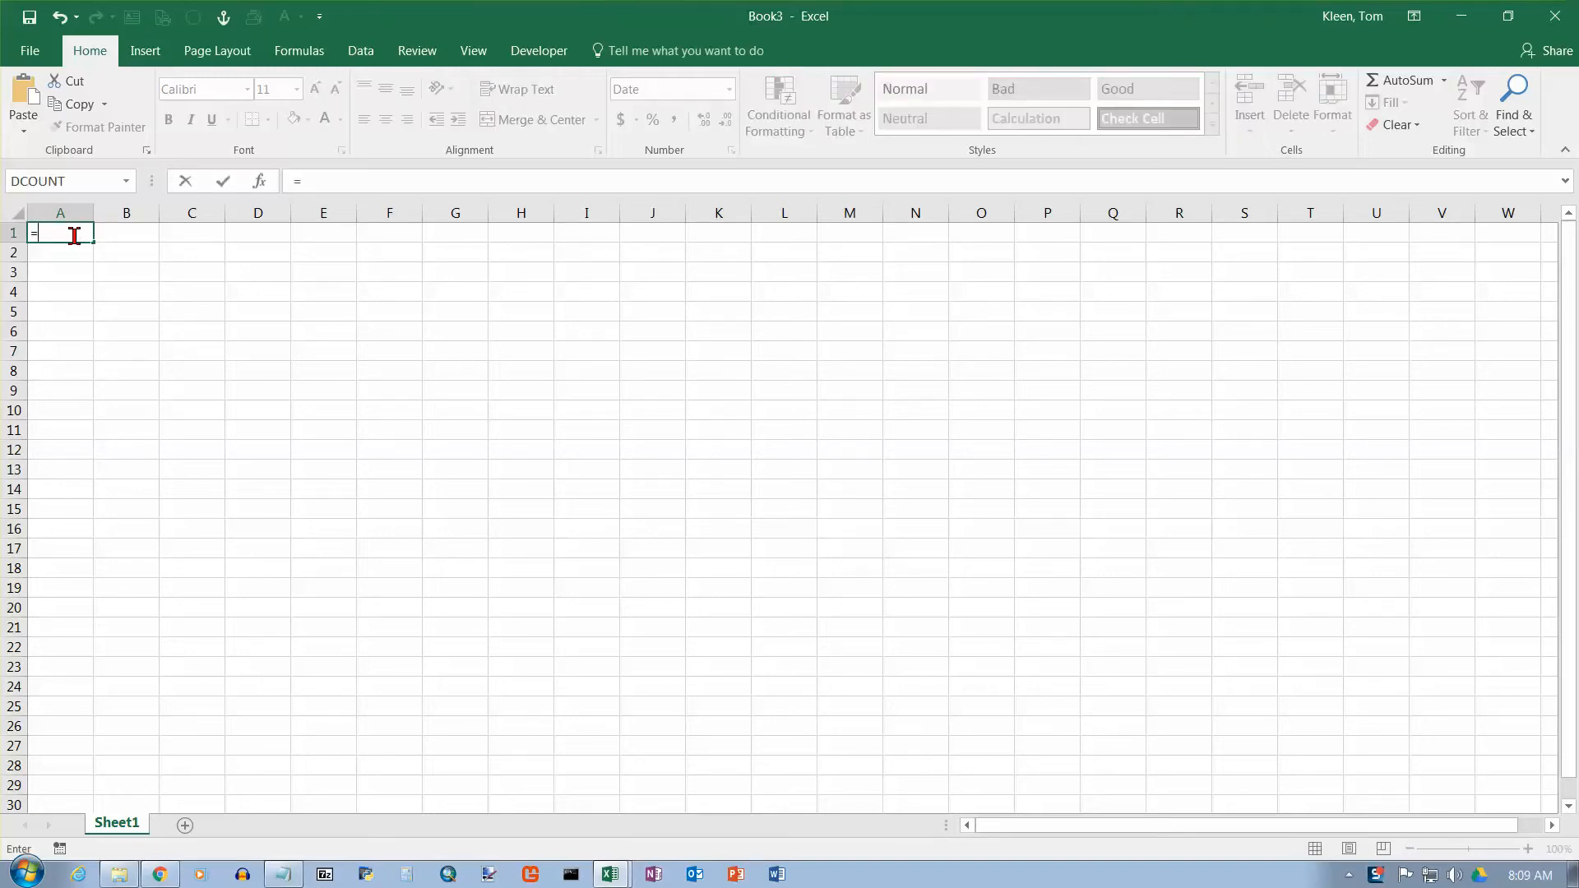
{"action": "type", "text": "today"}
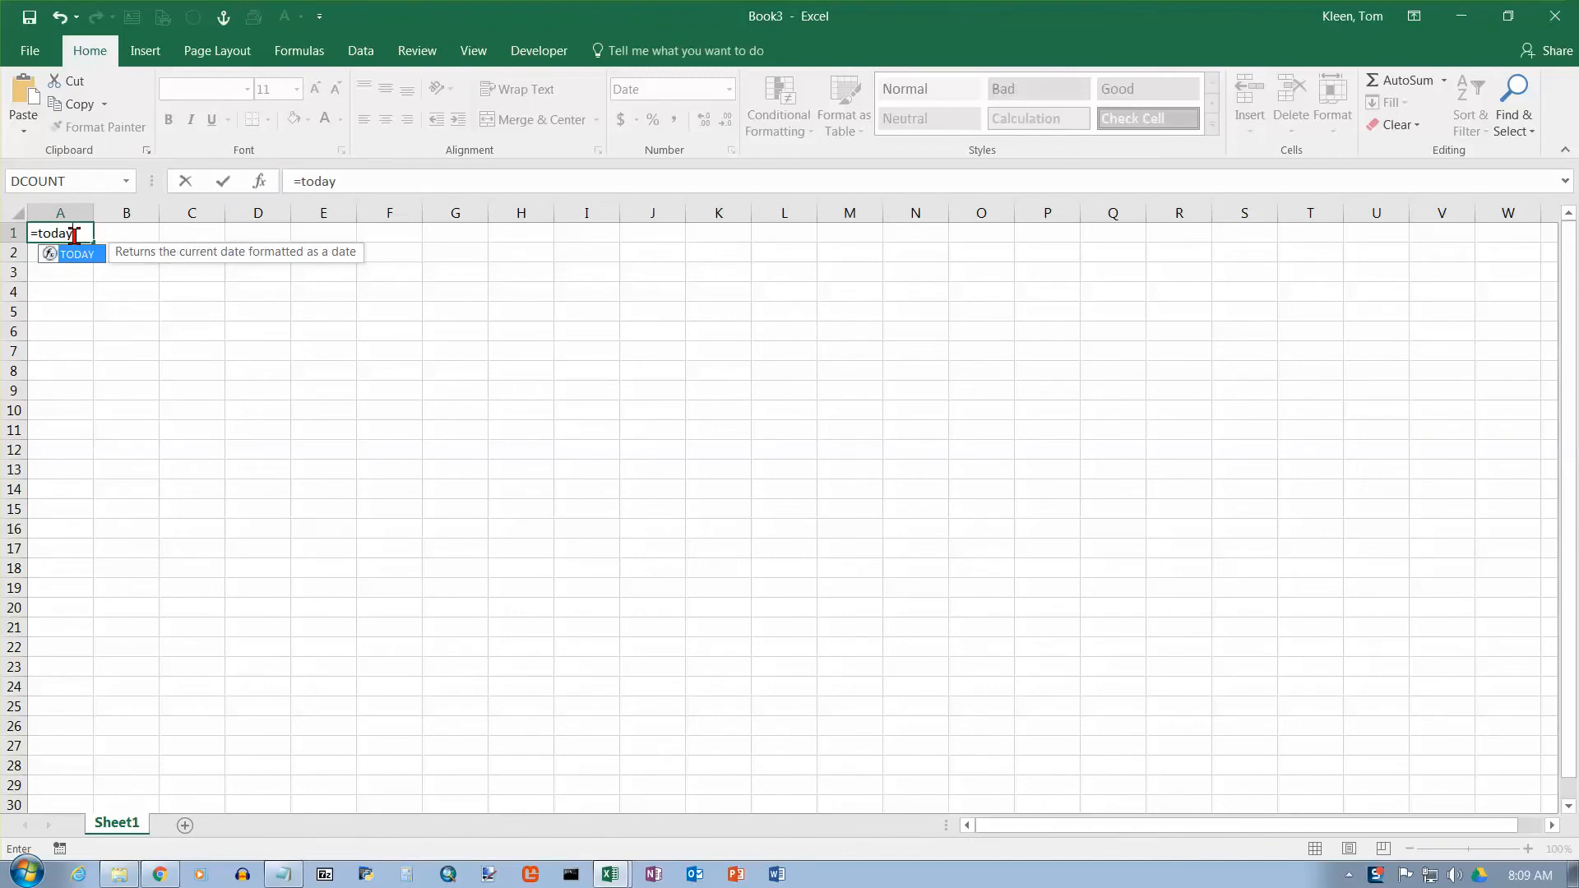
{"action": "key", "text": "BackSpace"}
{"action": "key", "text": "BackSpace"}
{"action": "key", "text": "BackSpace"}
{"action": "key", "text": "BackSpace"}
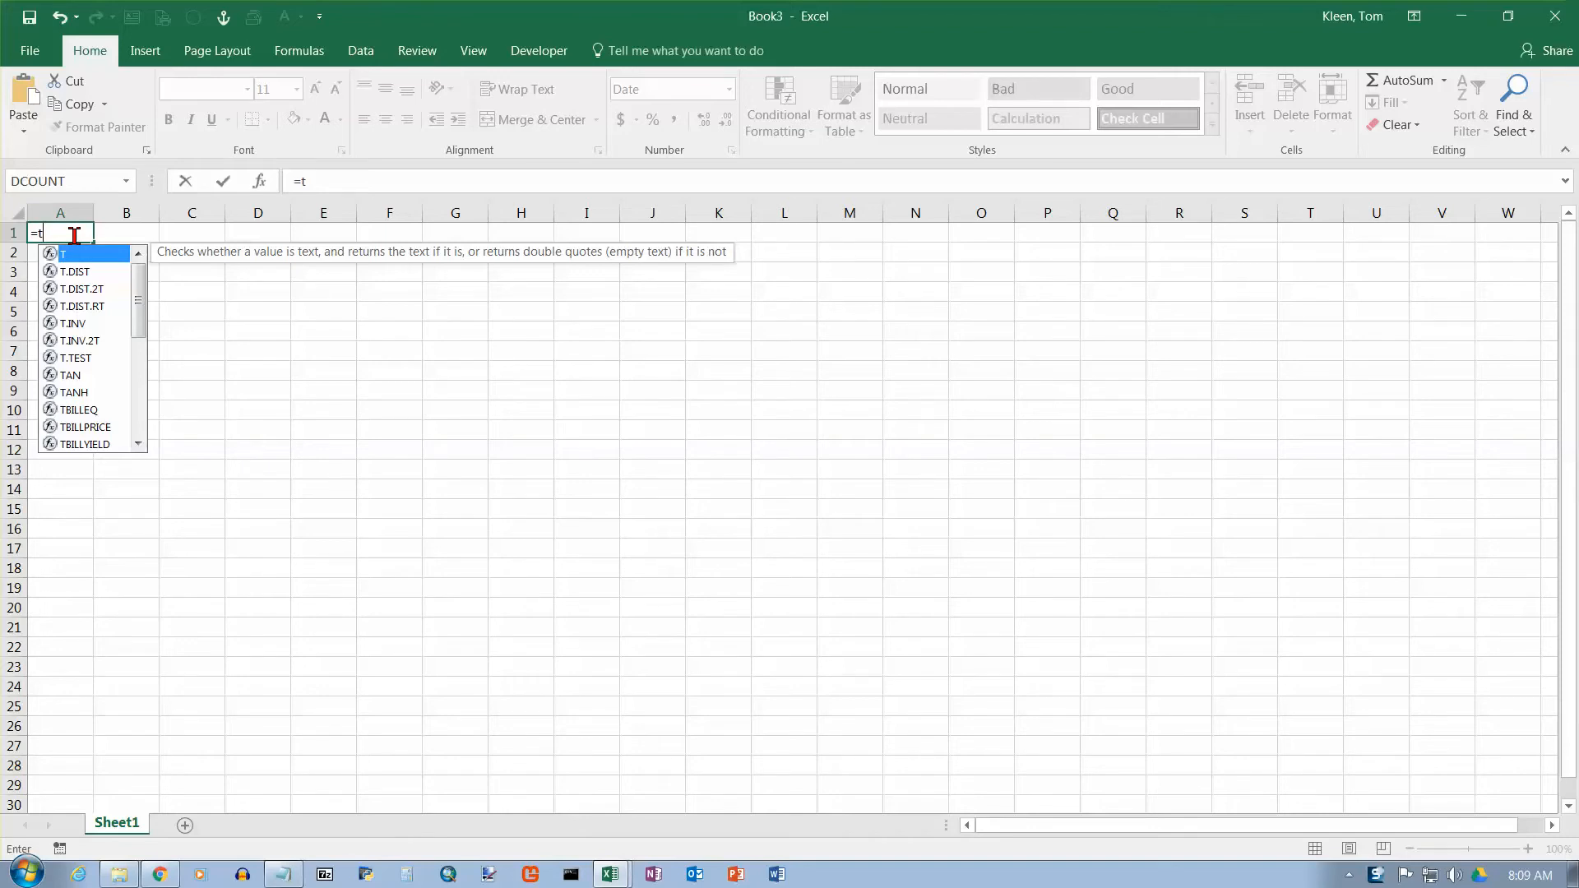
{"action": "type", "text": "o"}
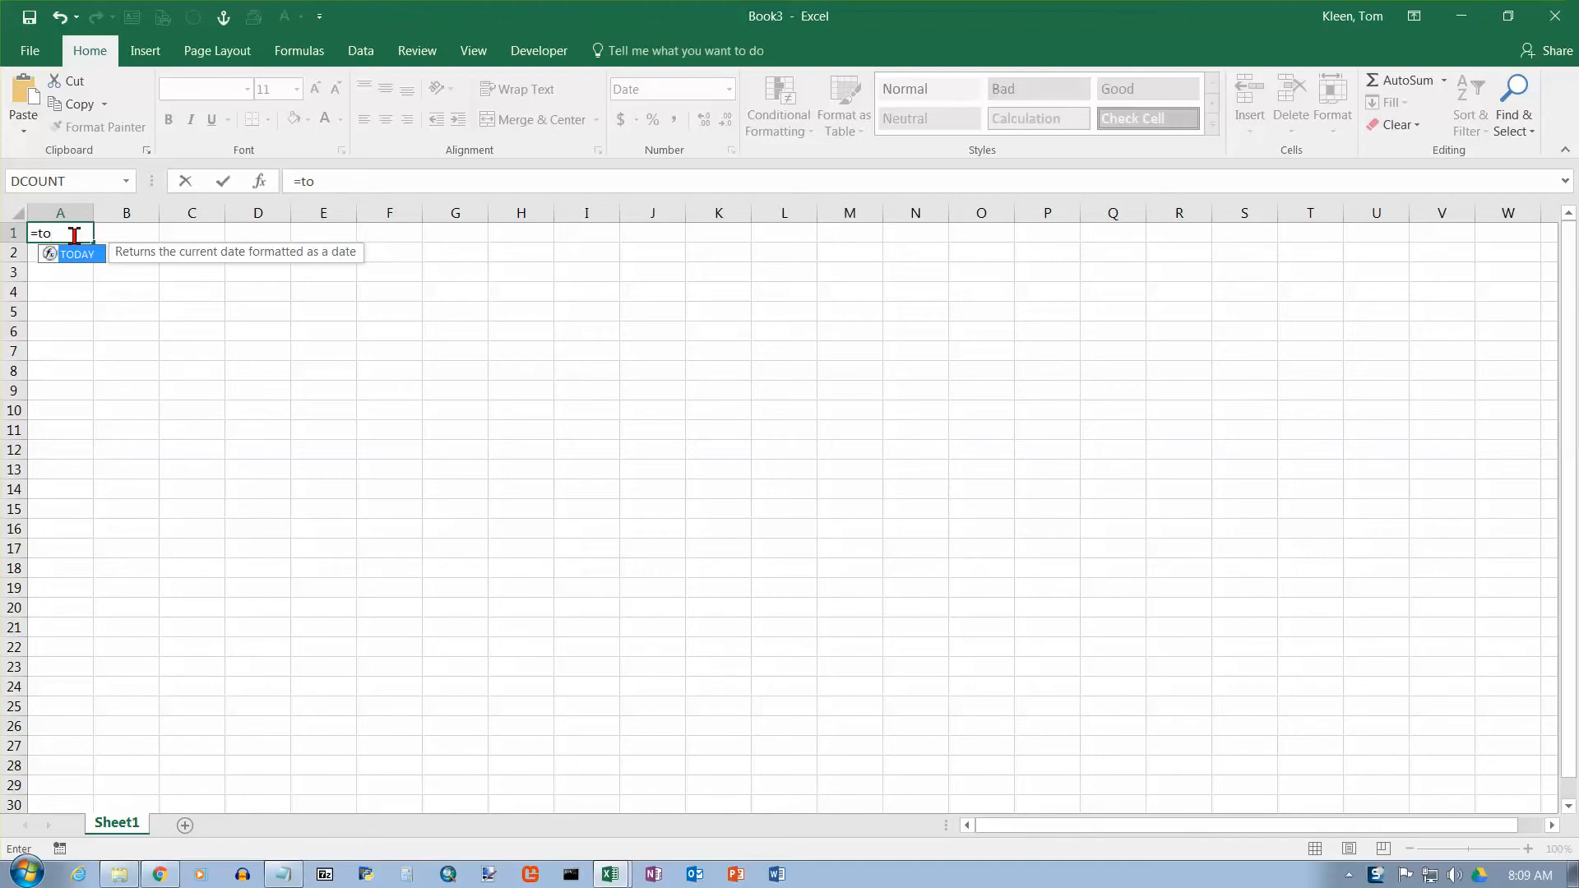
{"action": "key", "text": "Tab"}
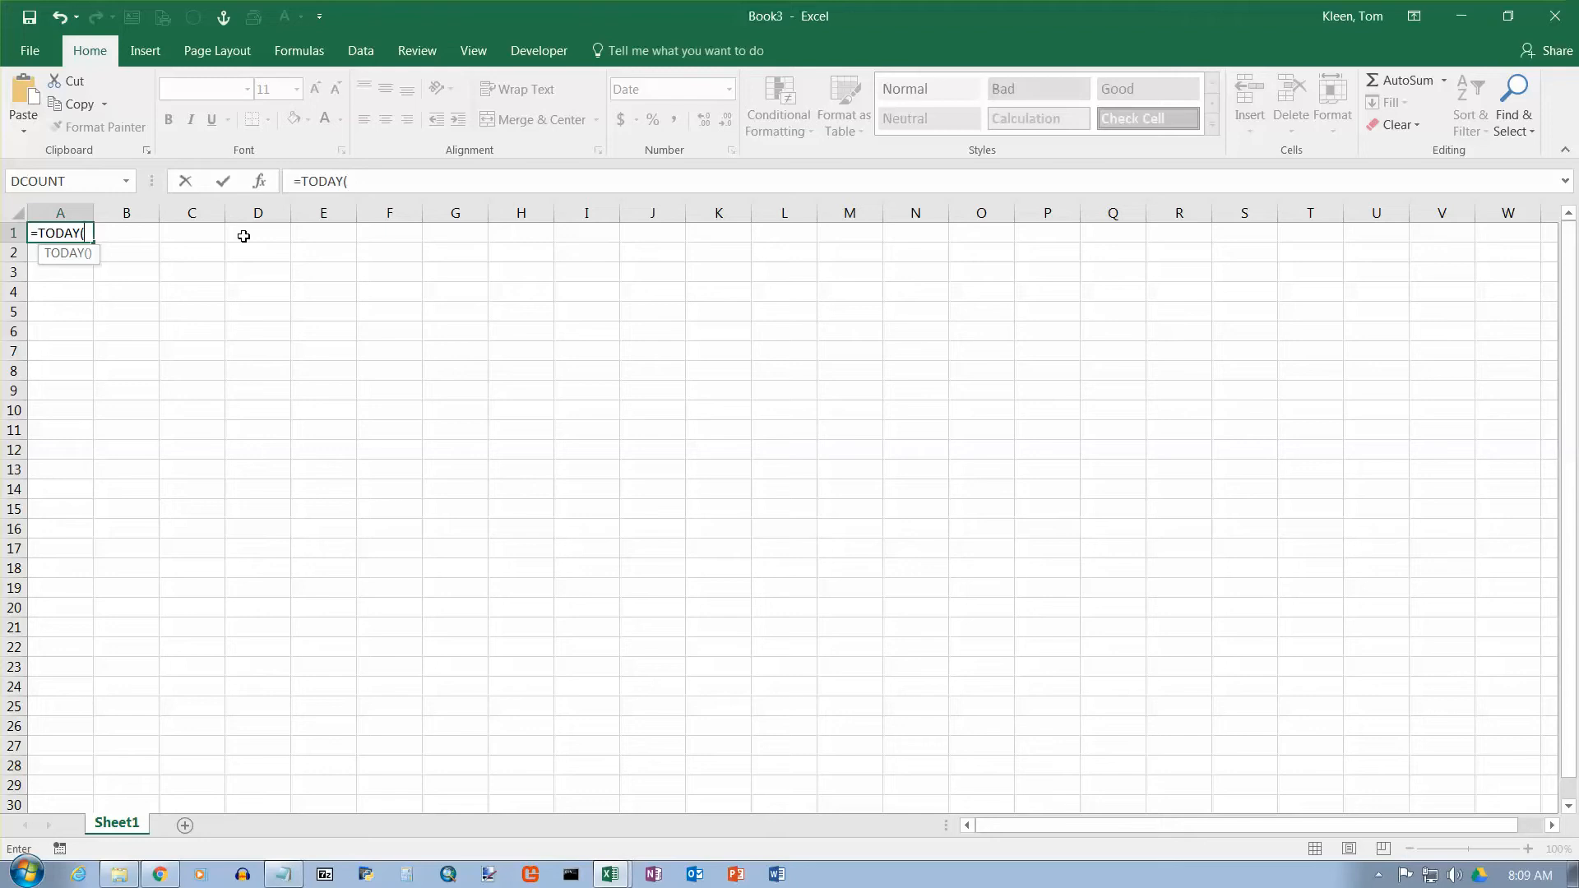
{"action": "type", "text": ")"}
{"action": "key", "text": "Return"}
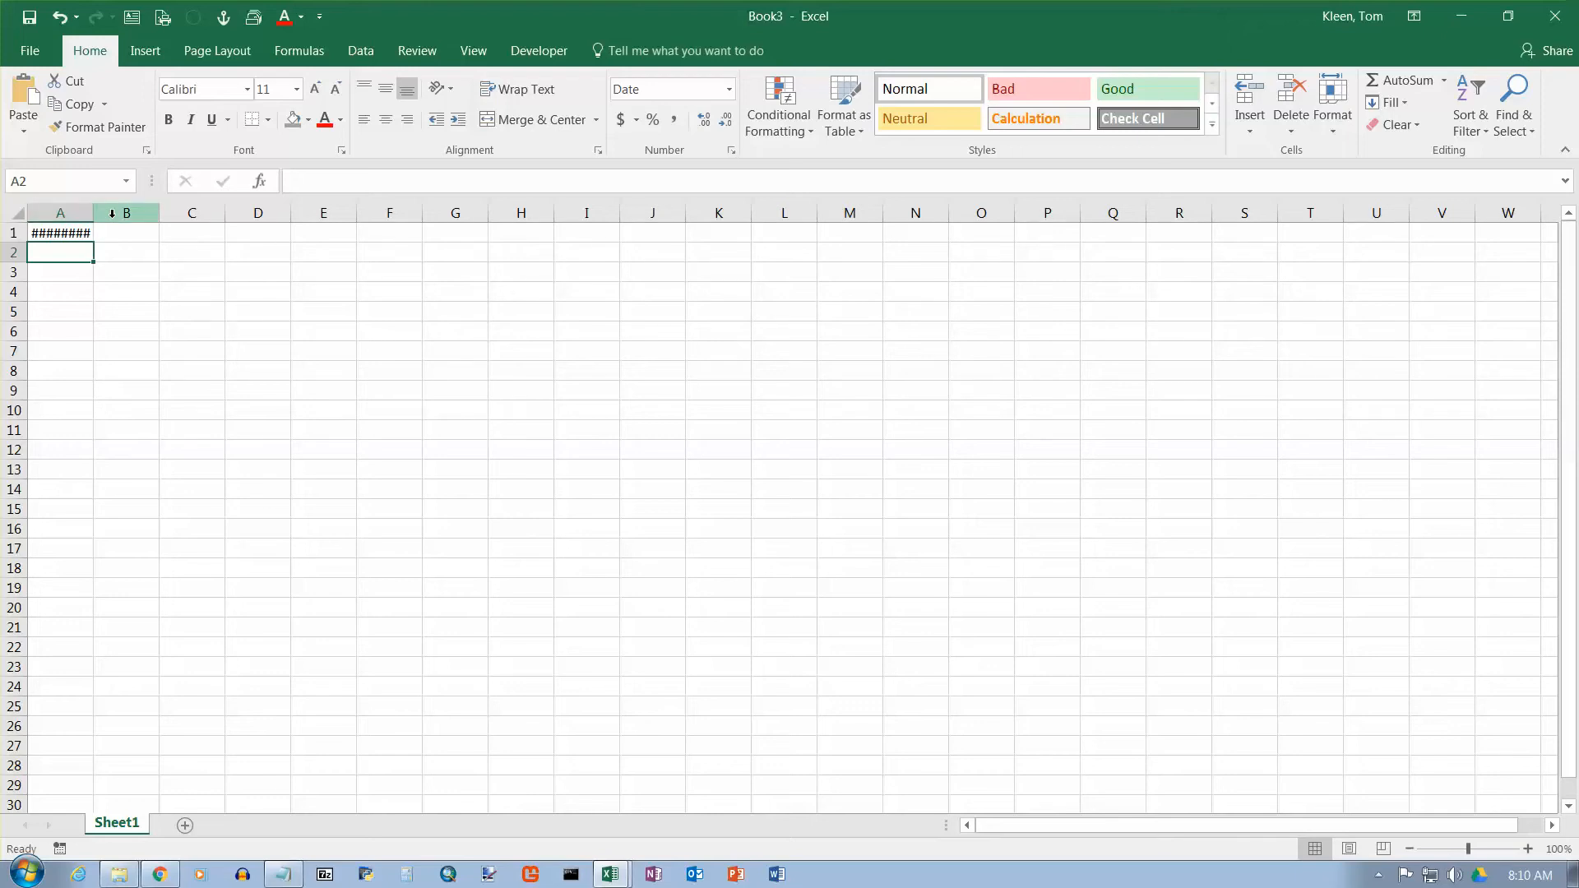
In a new blank workbook, enter the formula =today() in cell A1 and widen column A
{"action": "key", "text": "ctrl+n"}
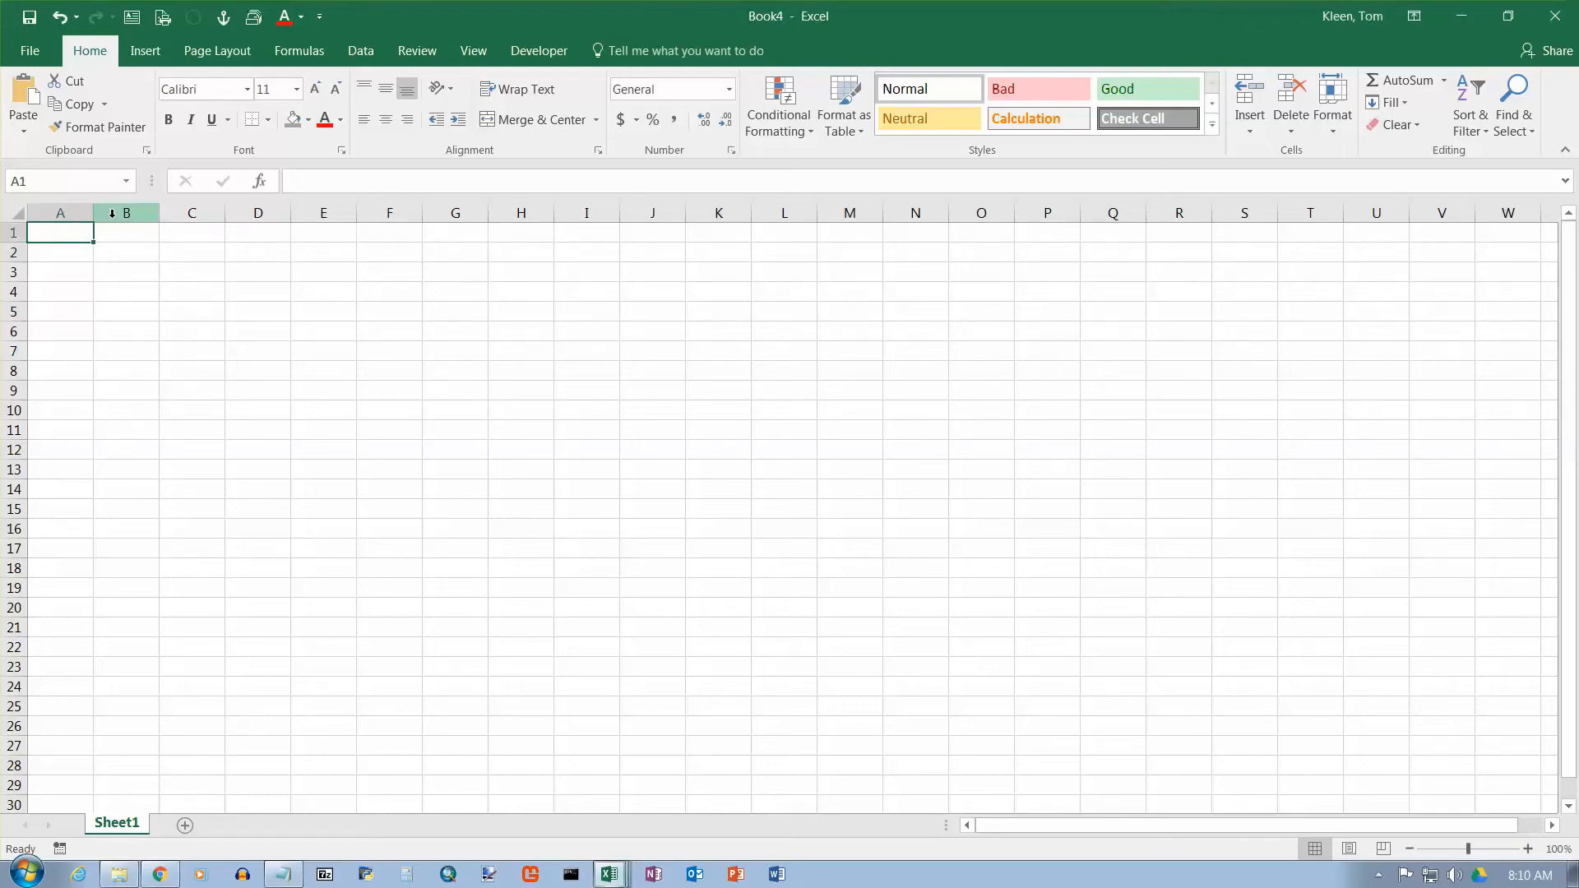
{"action": "type", "text": "=today()"}
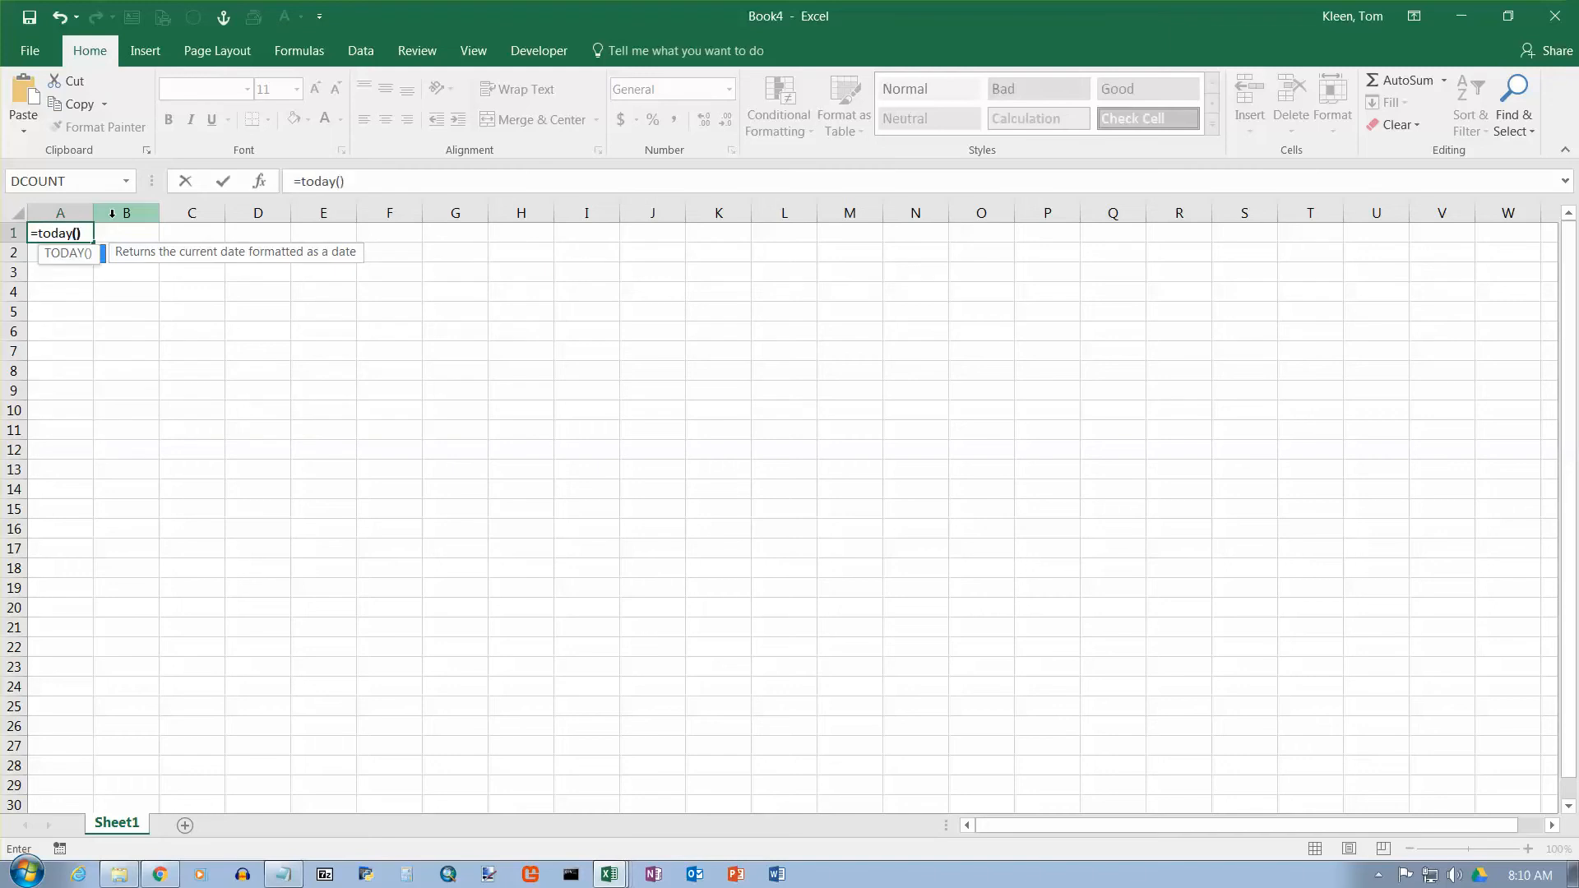
{"action": "key", "text": "Return"}
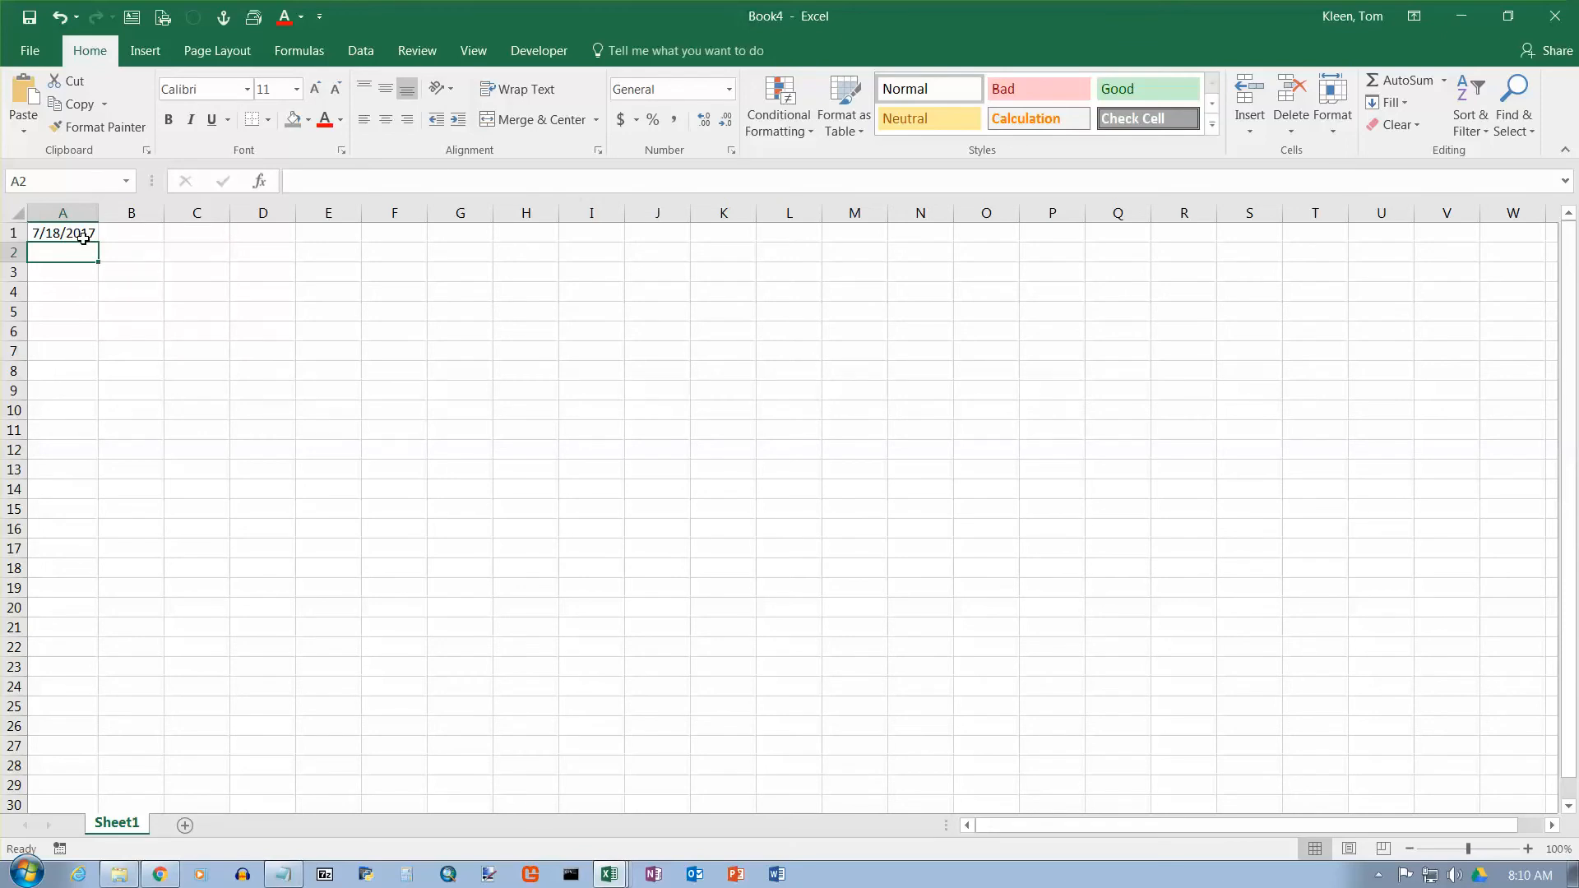
{"action": "left_click_drag", "start_coordinate": [99, 213], "coordinate": [165, 221]}
Switch cell A1 to the General number format and back to Short Date
{"action": "left_click", "coordinate": [132, 237]}
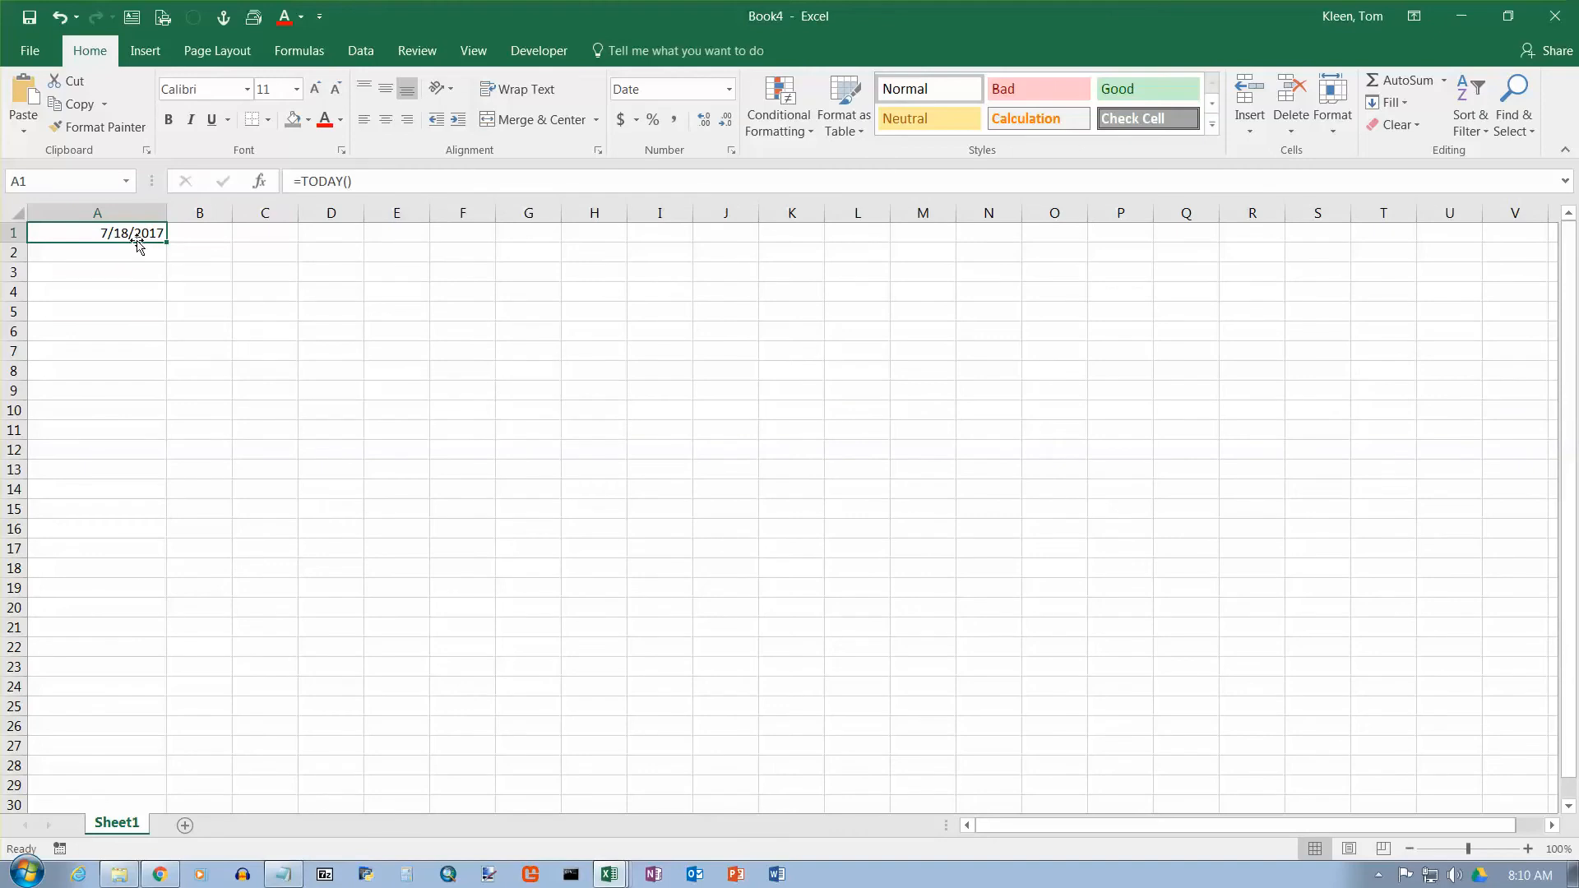
{"action": "left_click", "coordinate": [729, 89]}
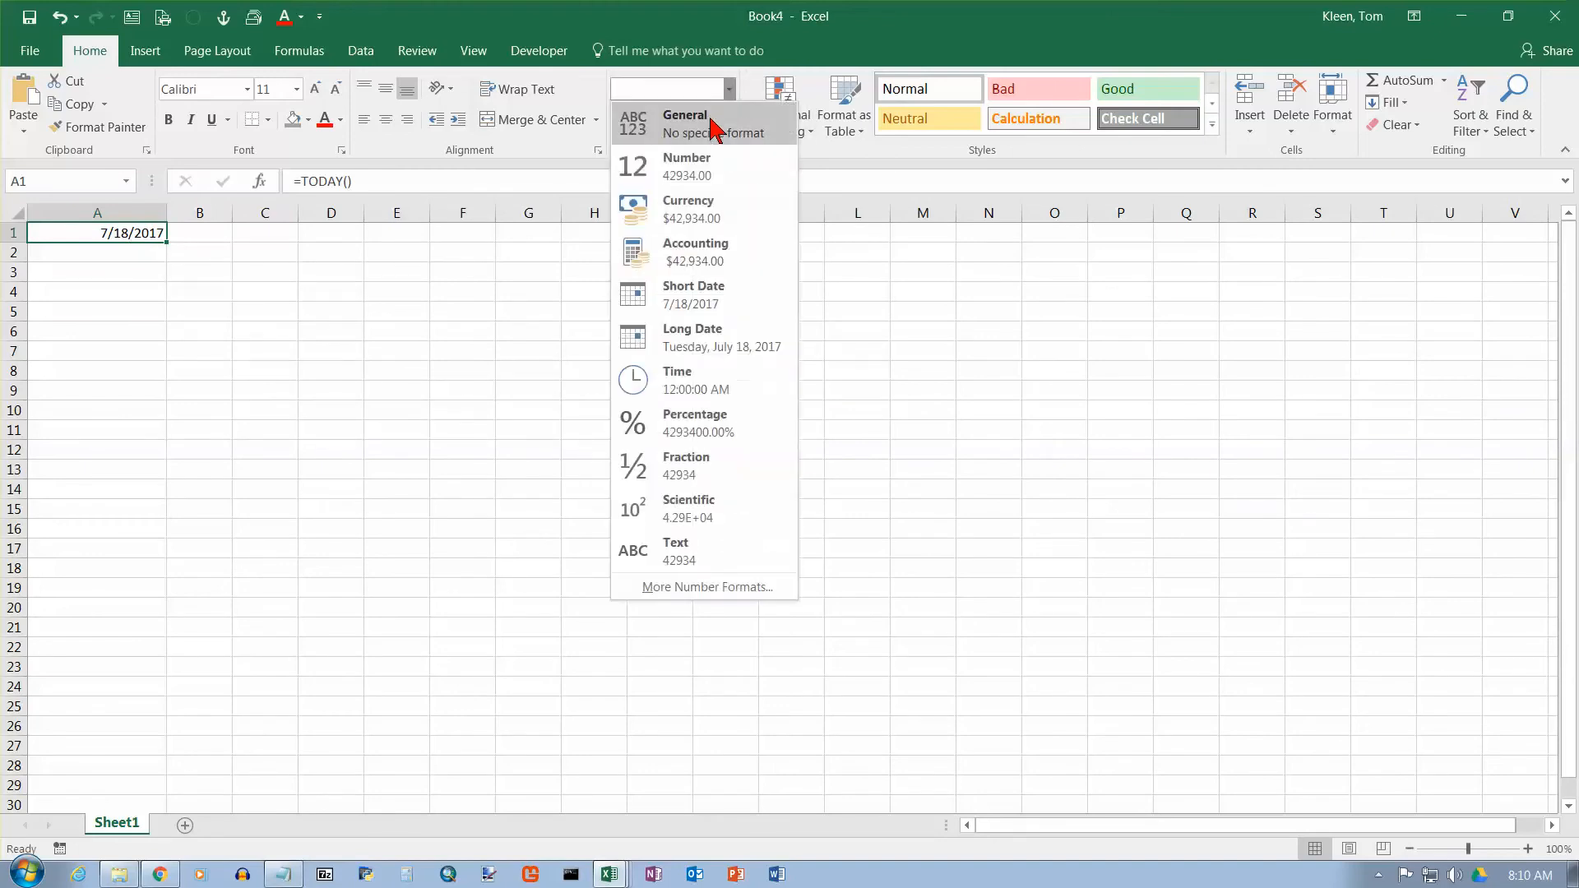
{"action": "left_click", "coordinate": [713, 125]}
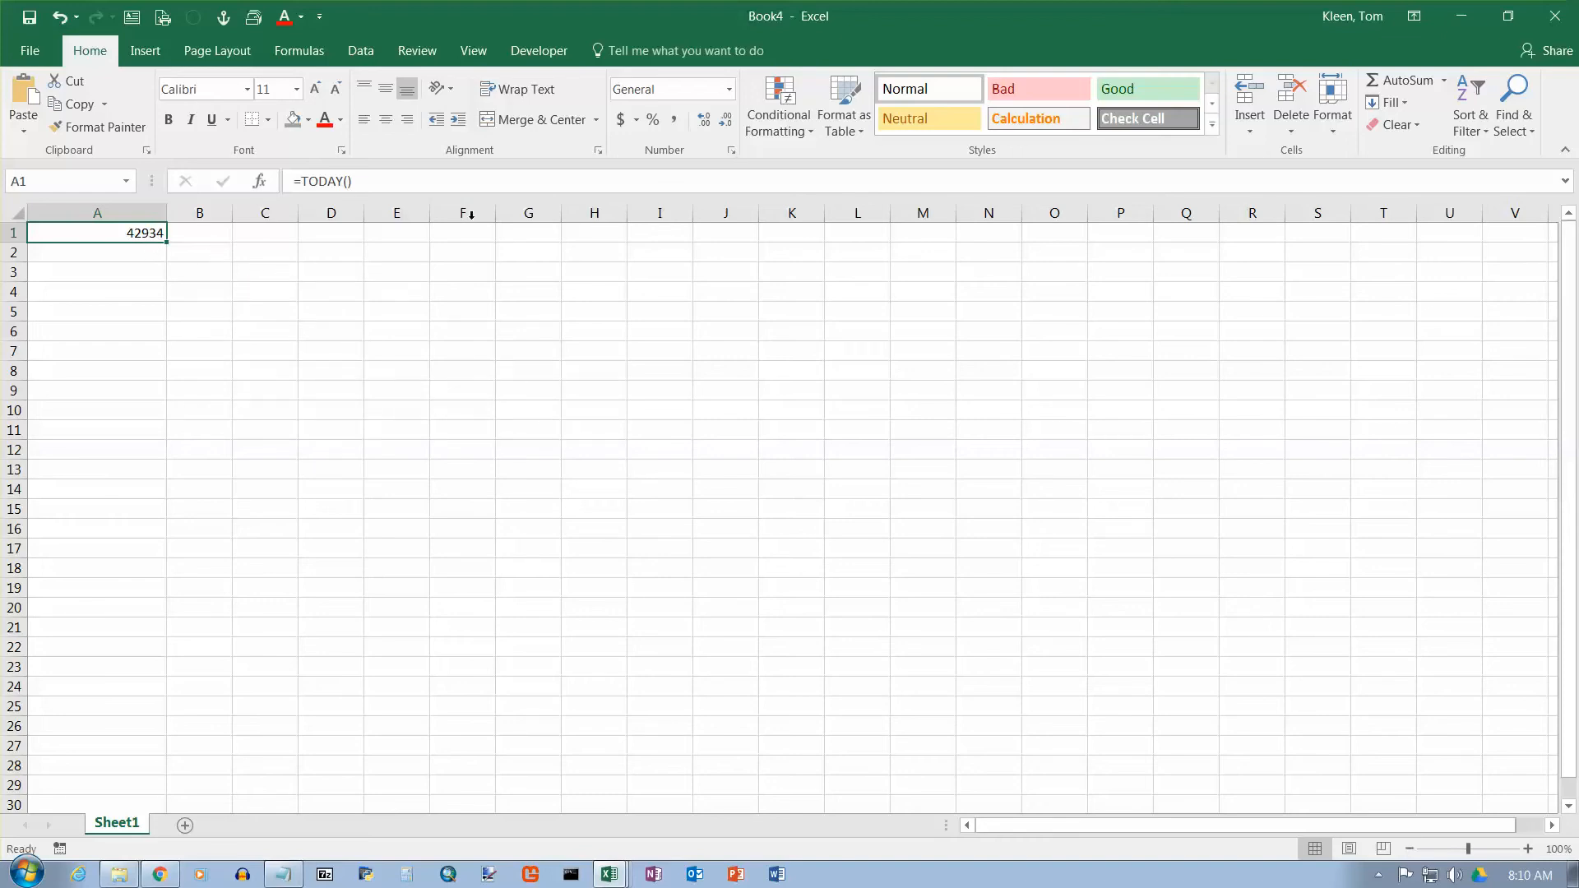
{"action": "left_click", "coordinate": [729, 89]}
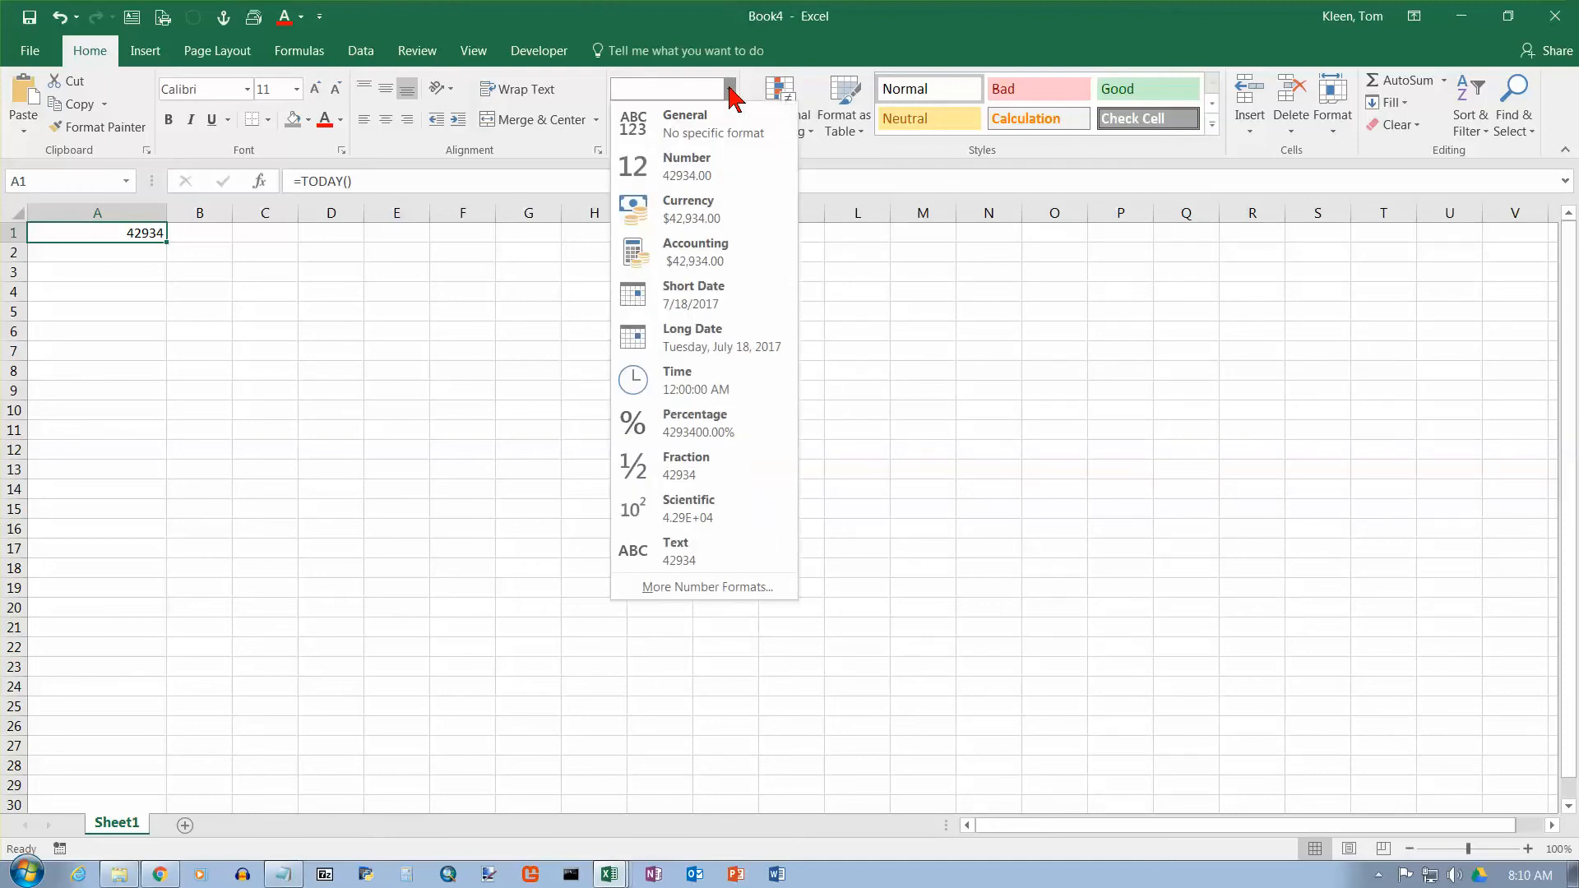
{"action": "left_click", "coordinate": [712, 310]}
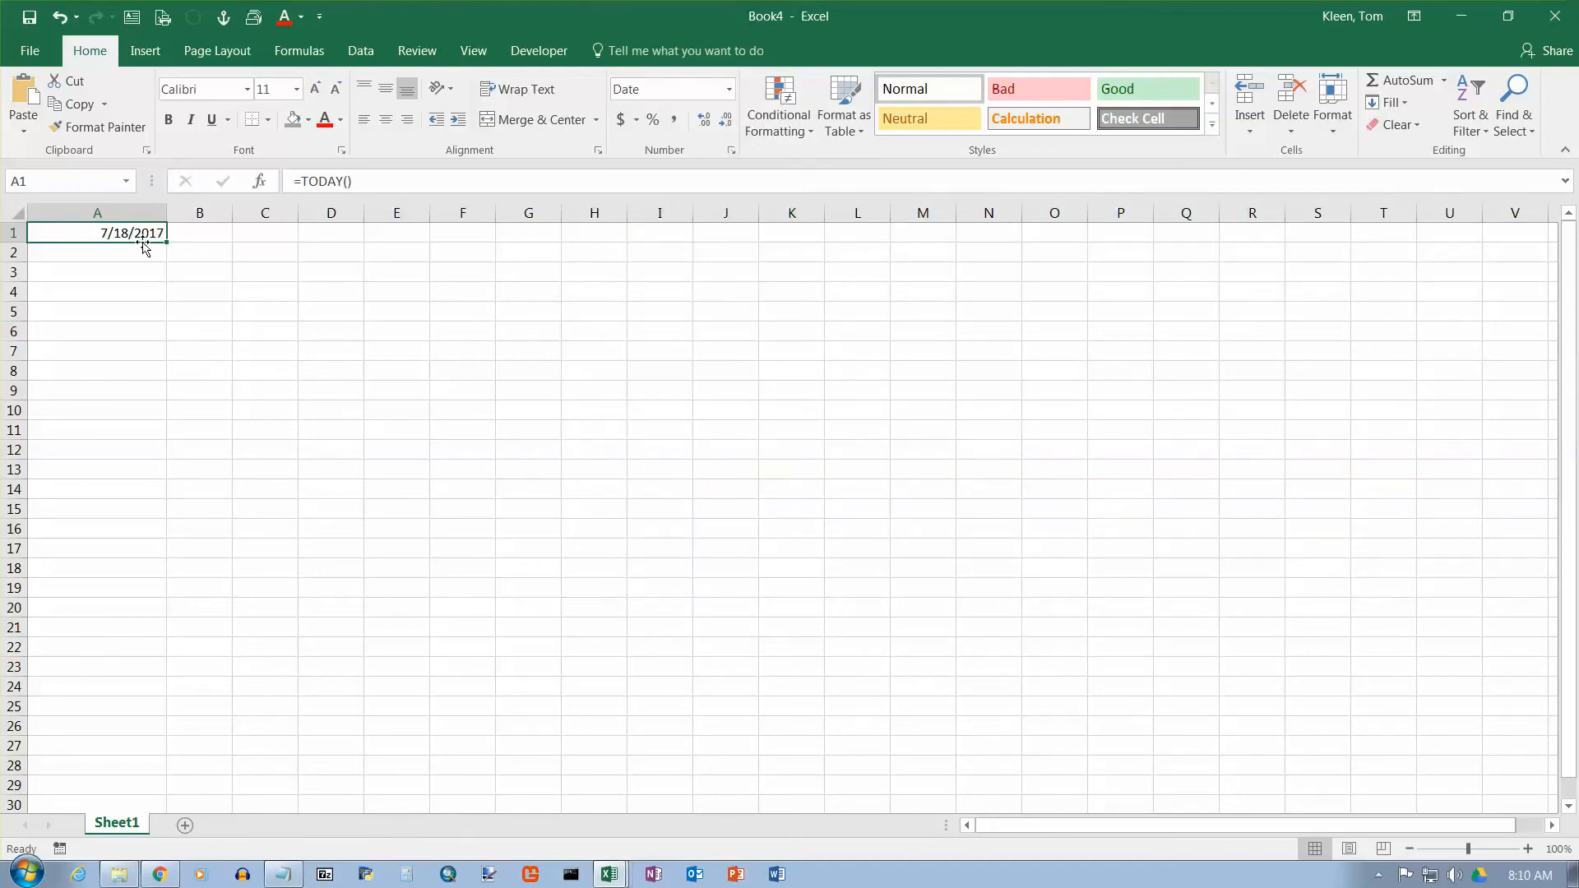
Examine the Date format types available for cell A1 in the Format Cells dialog
{"action": "left_click", "coordinate": [729, 90]}
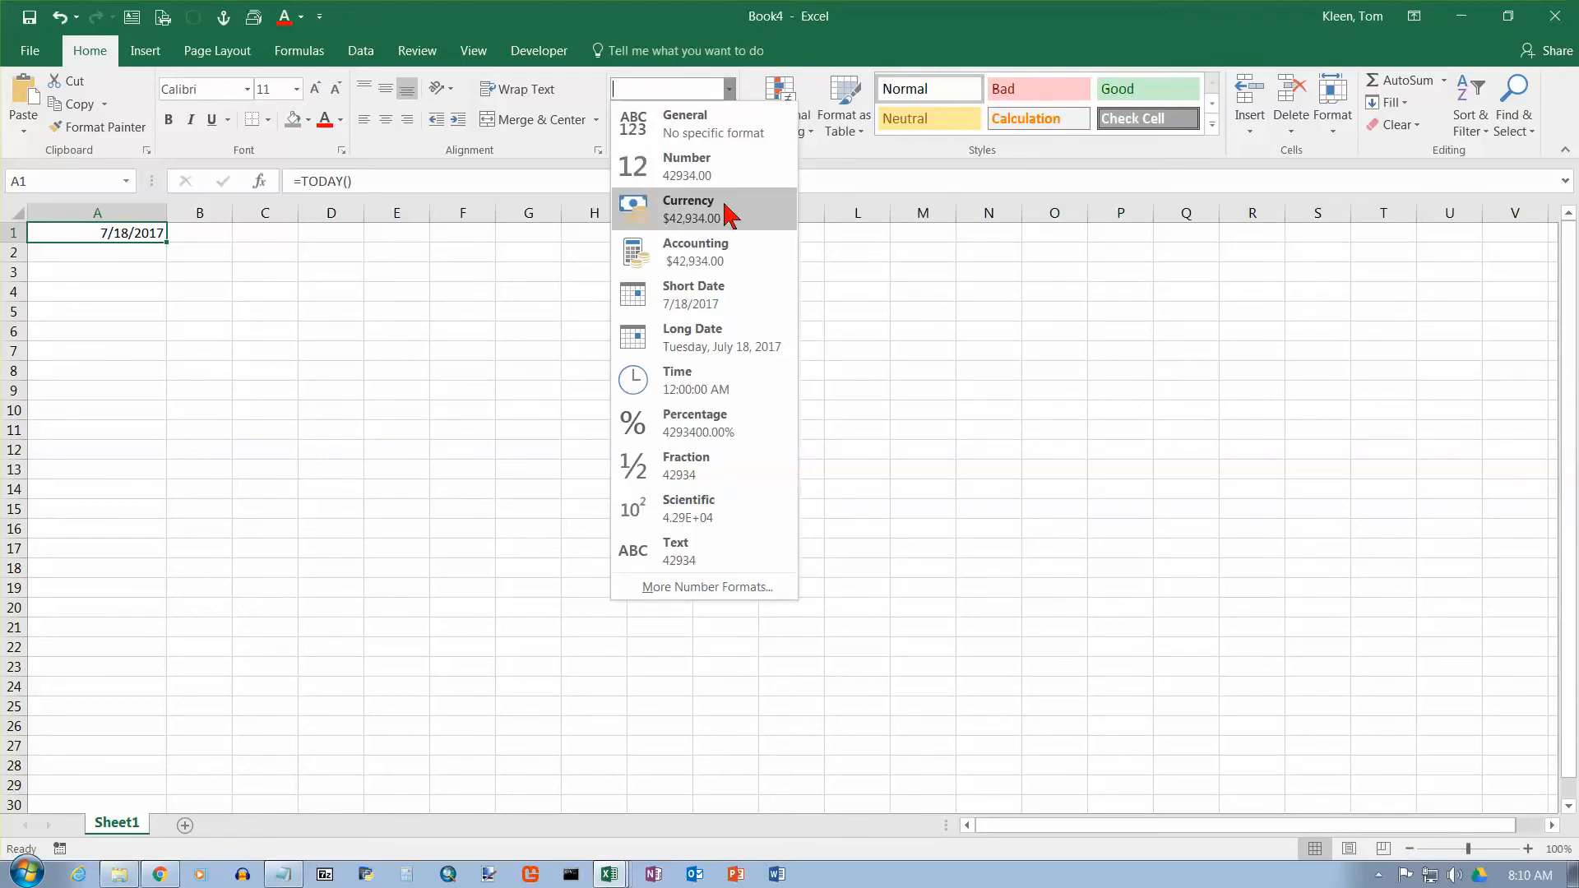
{"action": "left_click", "coordinate": [147, 232]}
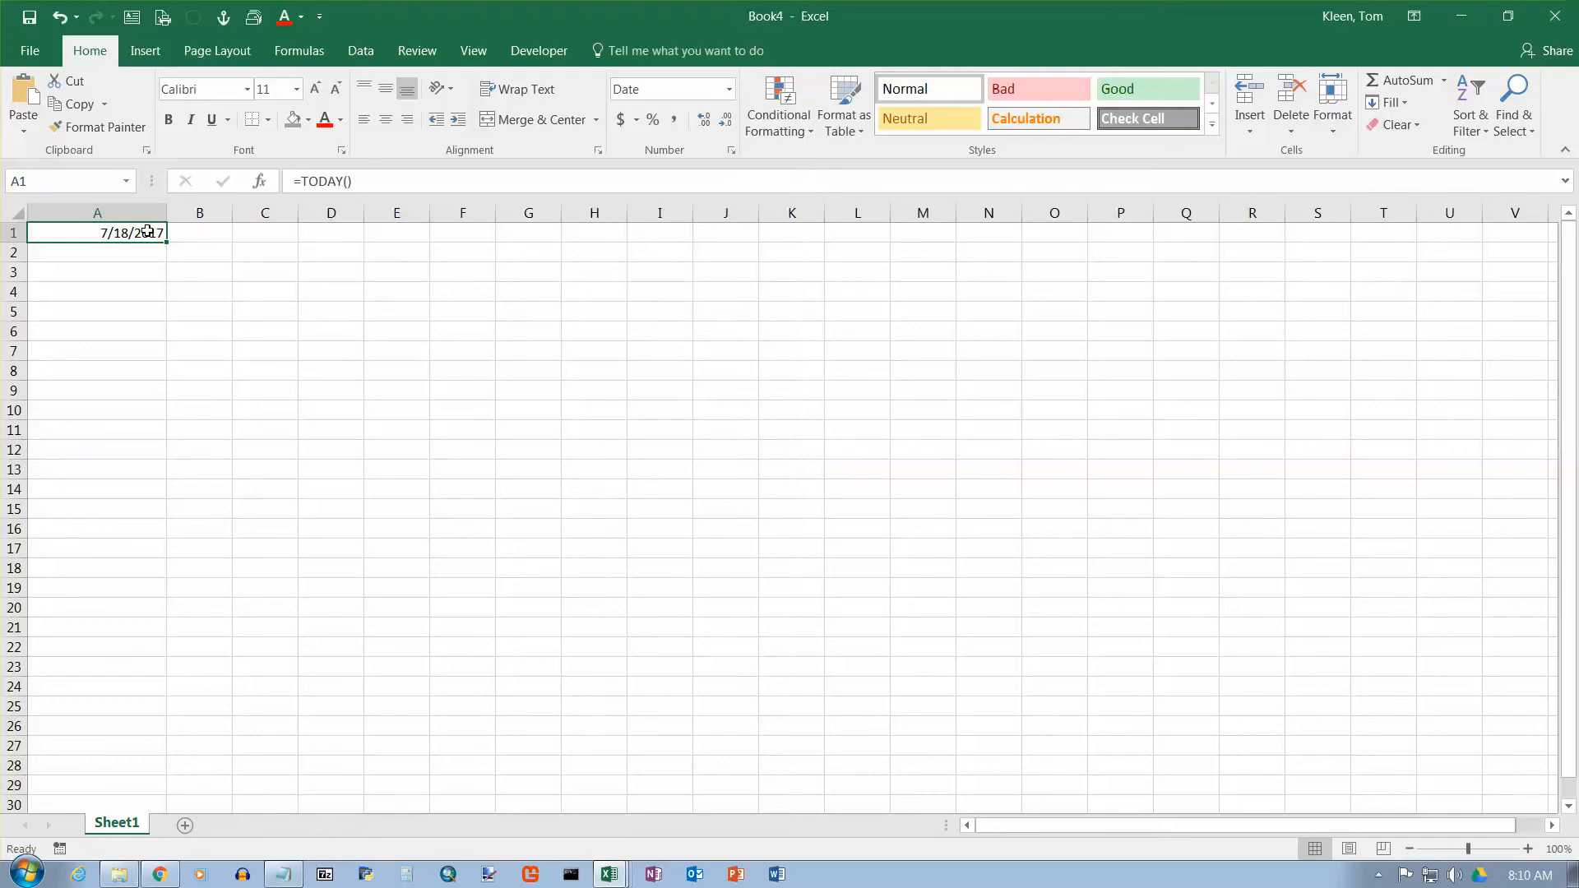
{"action": "right_click", "coordinate": [153, 235]}
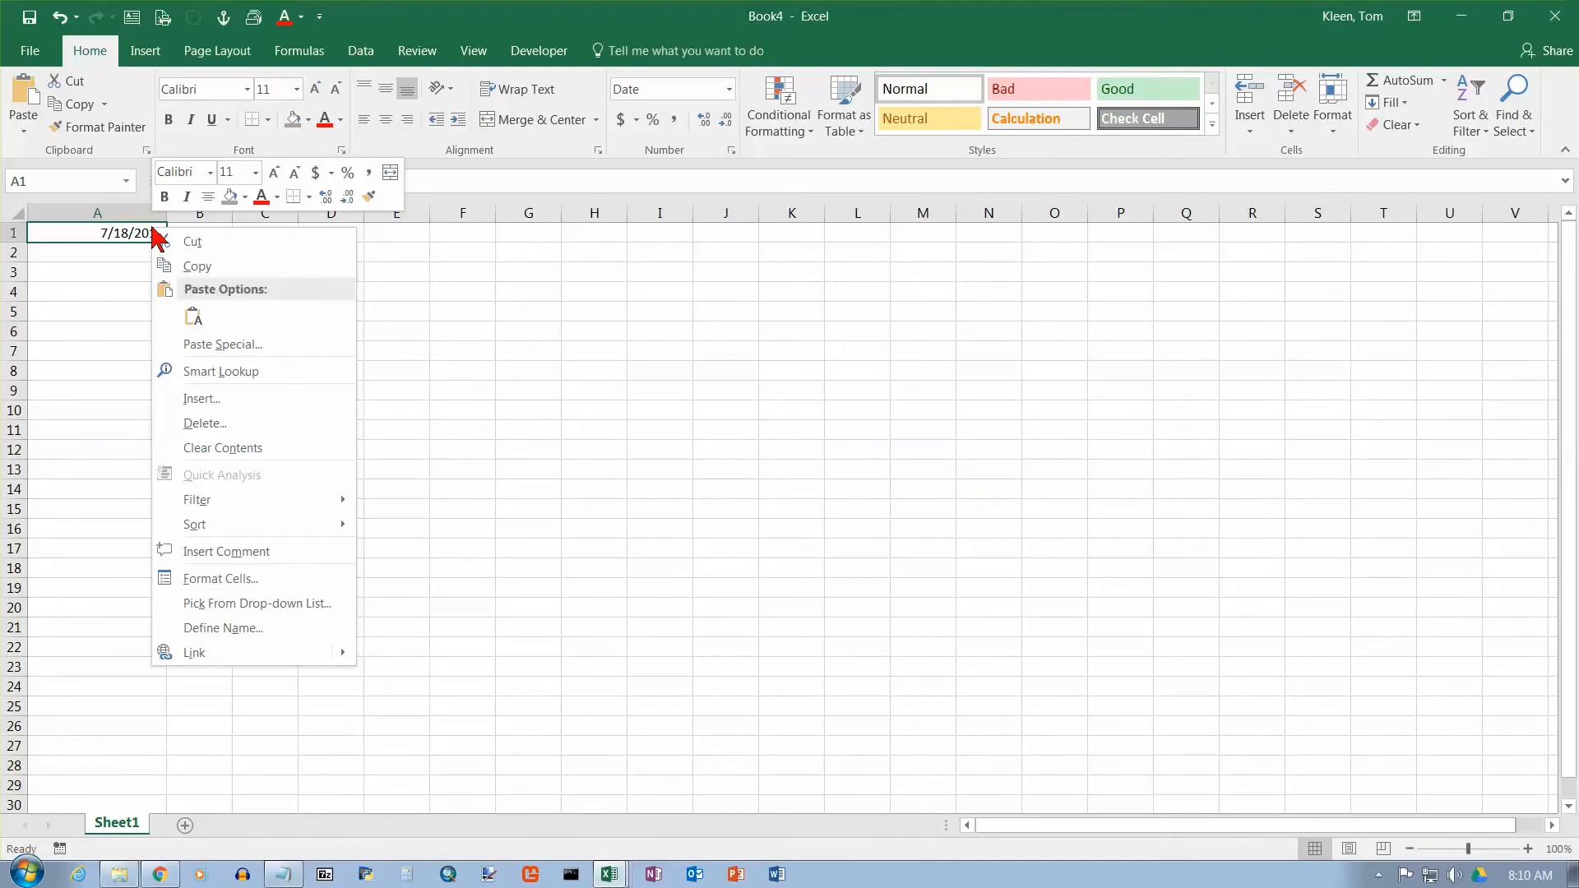
{"action": "left_click", "coordinate": [230, 578]}
{"action": "left_click_drag", "start_coordinate": [248, 345], "coordinate": [535, 261]}
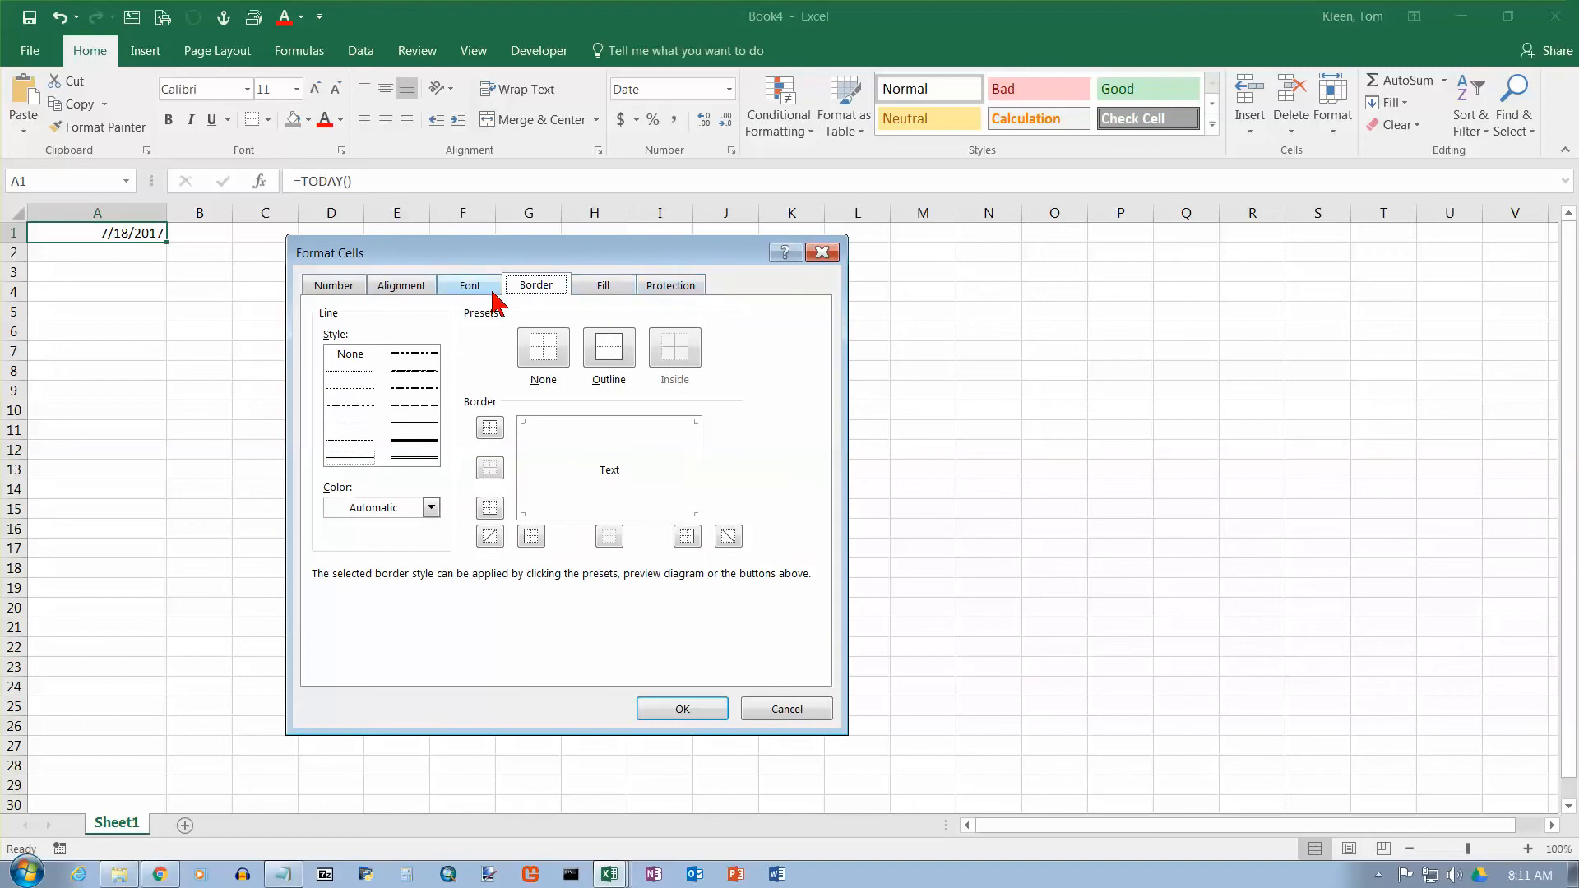
{"action": "left_click", "coordinate": [335, 286]}
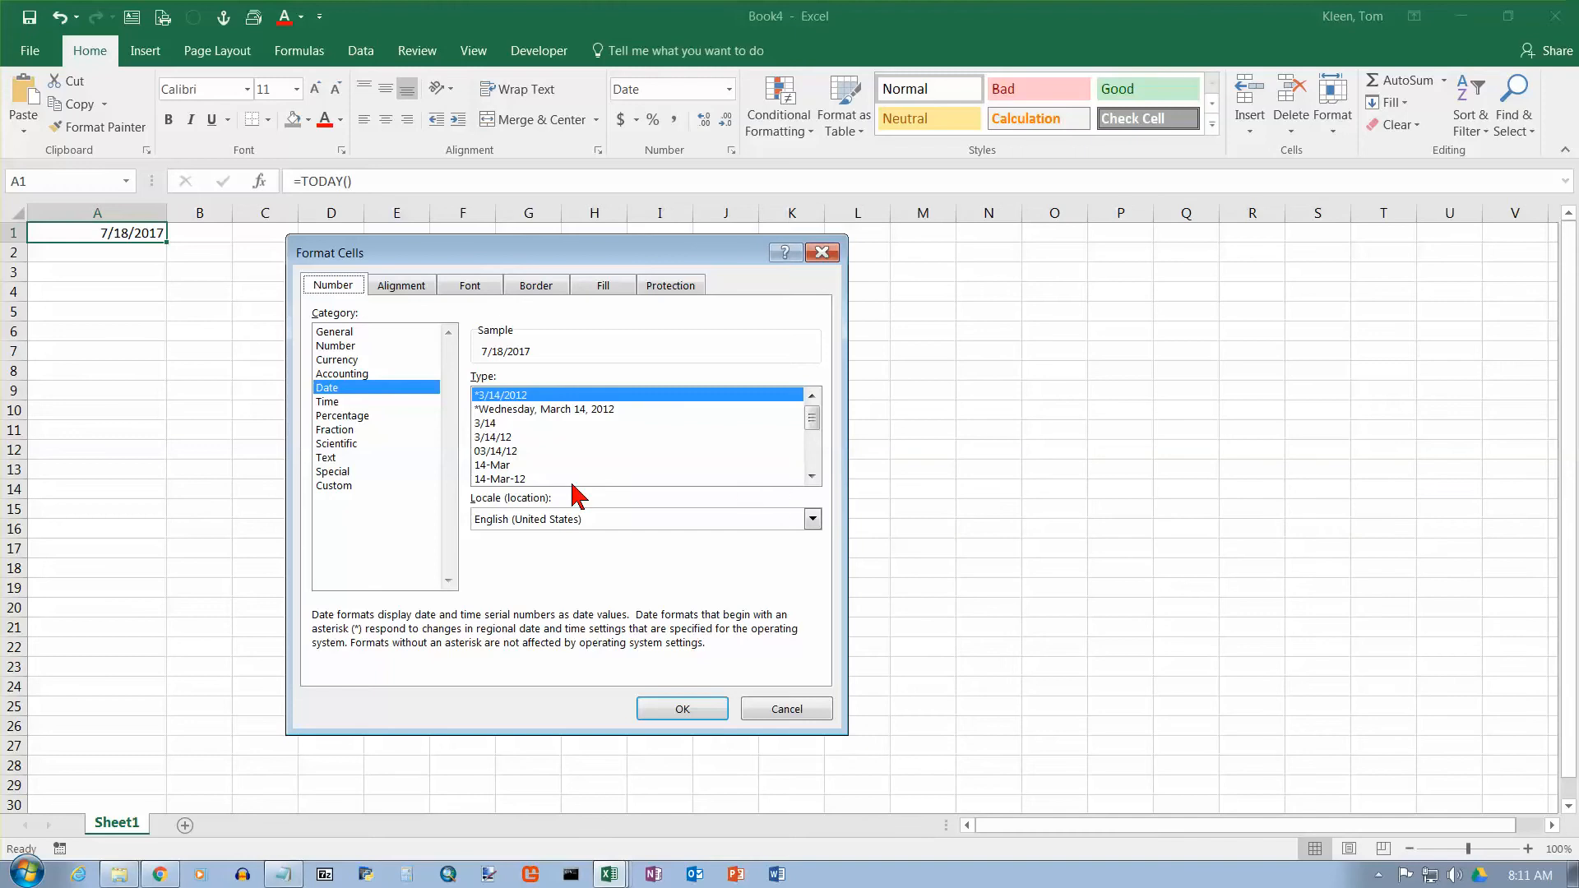
{"action": "left_click", "coordinate": [811, 476]}
{"action": "left_click", "coordinate": [811, 476]}
{"action": "left_click", "coordinate": [811, 476]}
{"action": "left_click", "coordinate": [812, 476]}
{"action": "left_click", "coordinate": [812, 476]}
{"action": "left_click", "coordinate": [812, 476]}
{"action": "left_click", "coordinate": [812, 476]}
{"action": "left_click", "coordinate": [812, 476]}
{"action": "left_click", "coordinate": [811, 476]}
{"action": "left_click", "coordinate": [812, 476]}
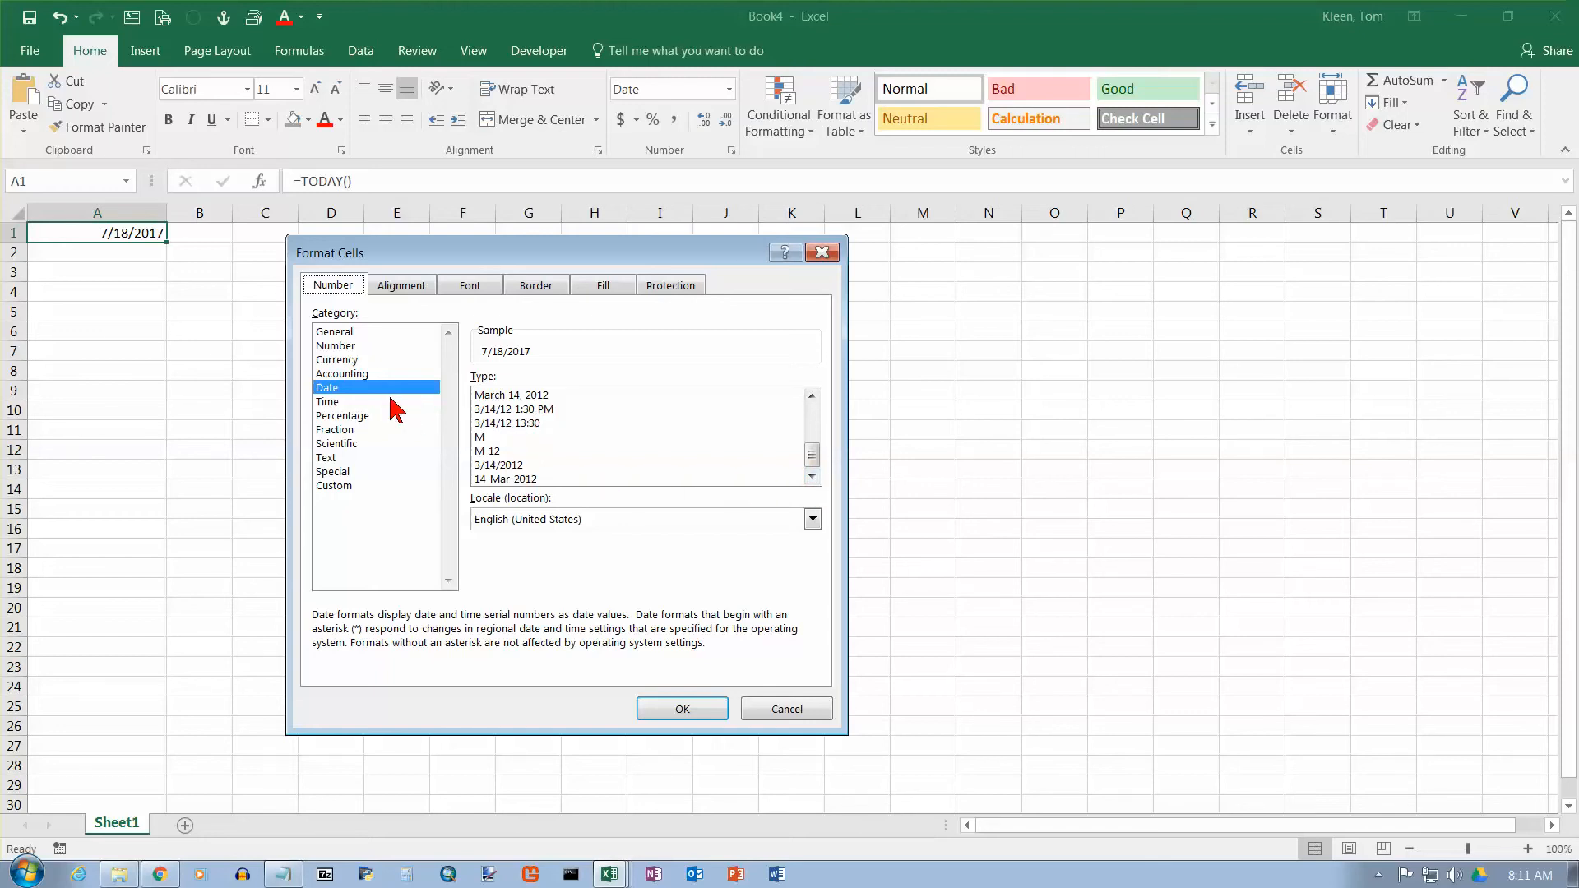
Examine the Special and Custom number formats for cell A1 and close the dialog without applying any
{"action": "left_click", "coordinate": [338, 473]}
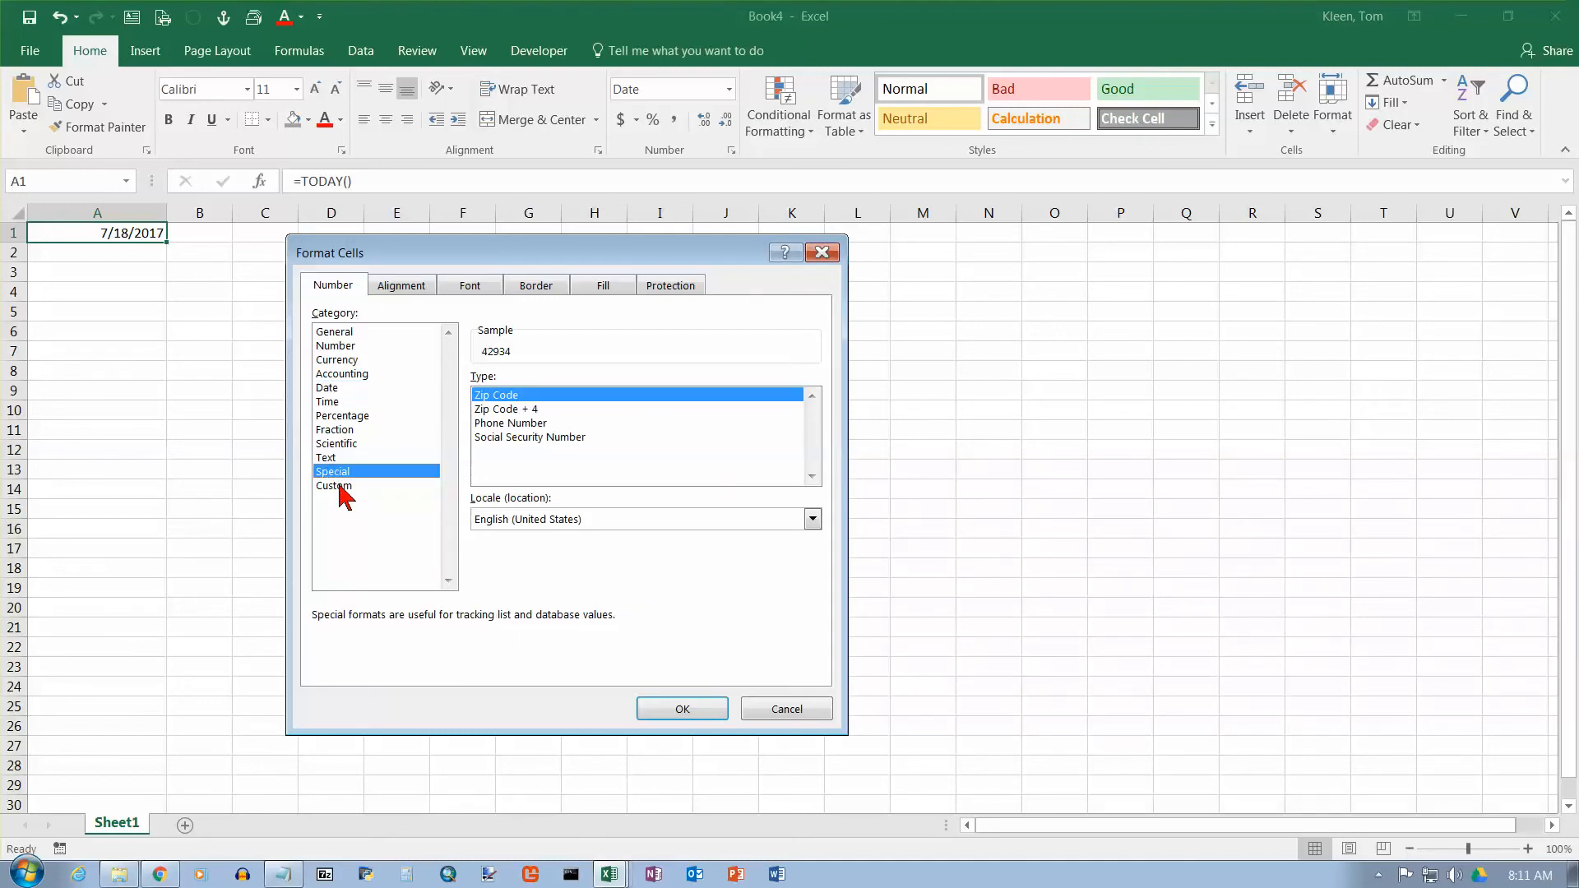
{"action": "left_click", "coordinate": [339, 485]}
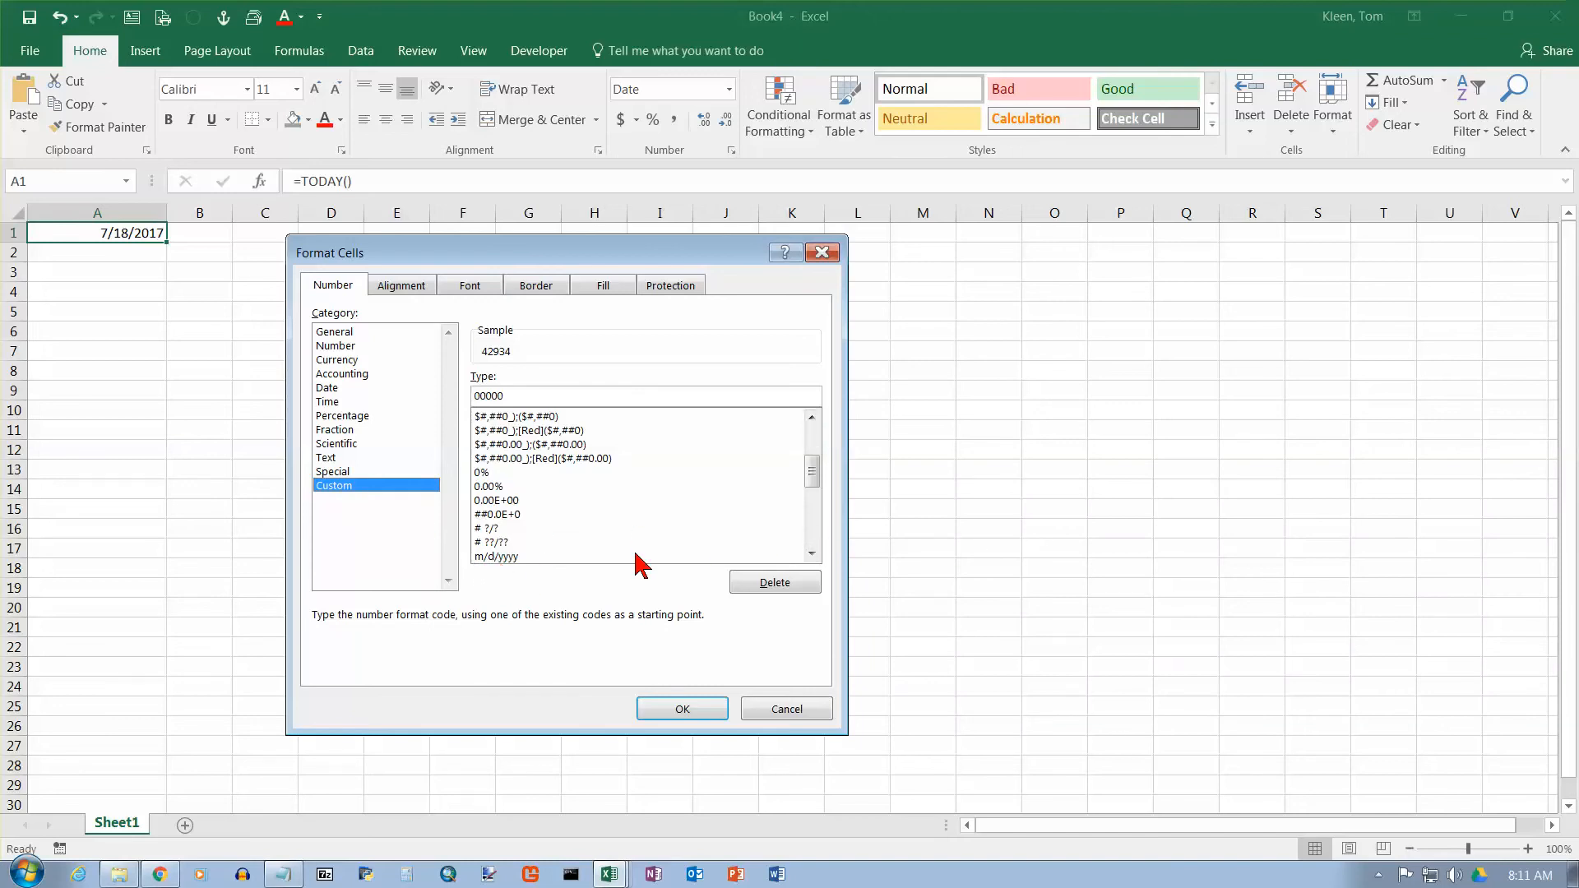
{"action": "left_click", "coordinate": [812, 553]}
{"action": "left_click", "coordinate": [812, 553]}
{"action": "left_click", "coordinate": [812, 553]}
{"action": "left_click", "coordinate": [812, 554]}
{"action": "left_click", "coordinate": [812, 553]}
{"action": "left_click", "coordinate": [812, 554]}
{"action": "left_click", "coordinate": [812, 553]}
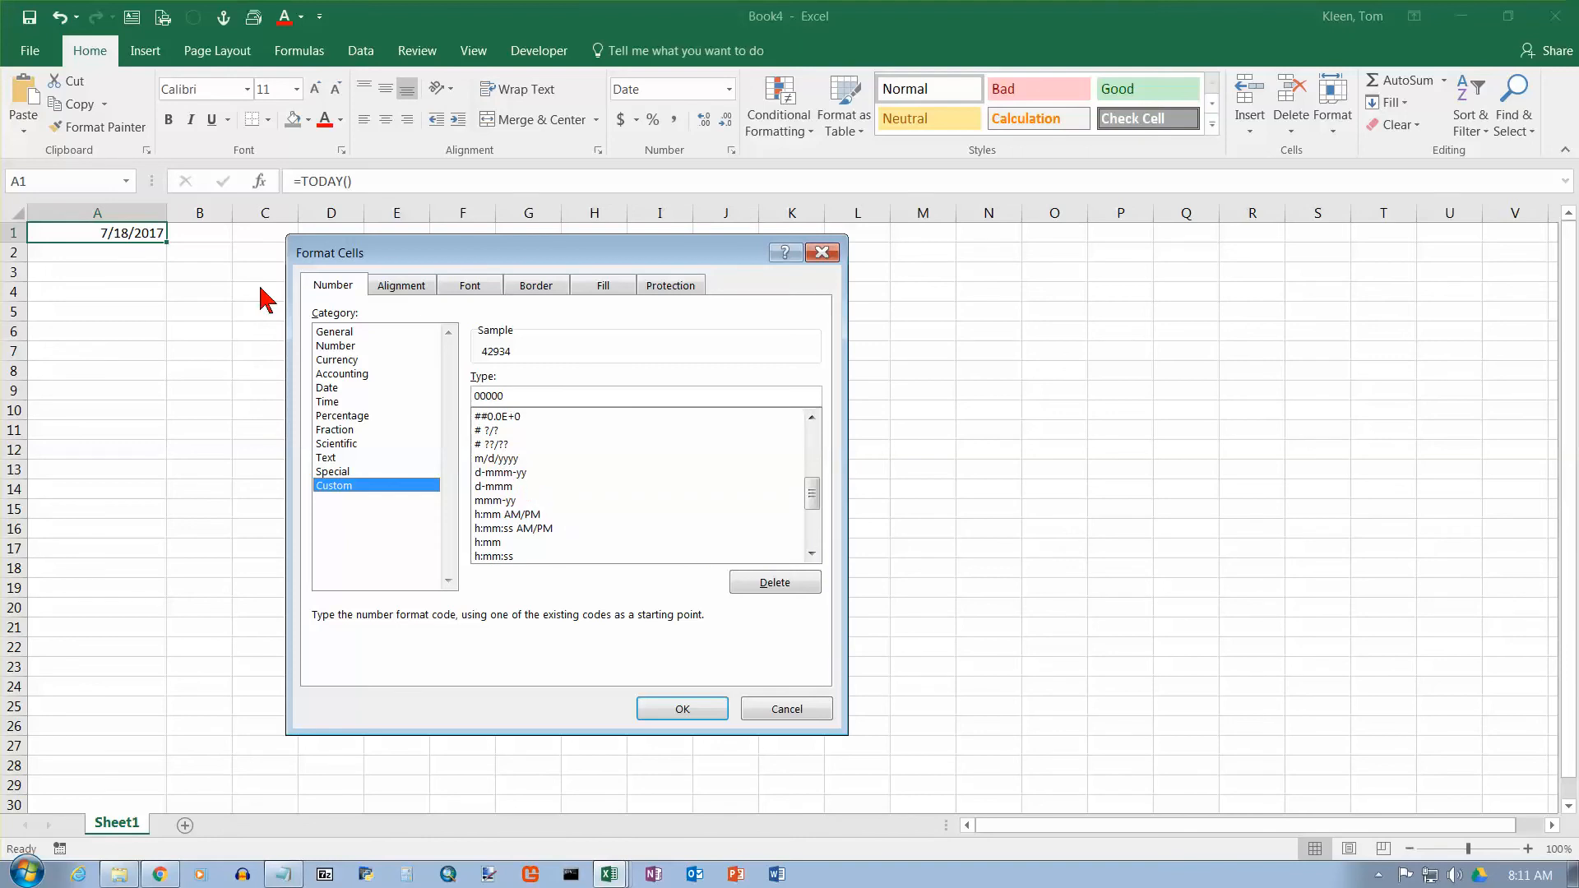
{"action": "left_click", "coordinate": [812, 554]}
{"action": "left_click", "coordinate": [812, 554]}
{"action": "left_click", "coordinate": [811, 553]}
{"action": "left_click", "coordinate": [812, 554]}
{"action": "left_click", "coordinate": [812, 553]}
{"action": "left_click", "coordinate": [812, 553]}
{"action": "left_click", "coordinate": [812, 553]}
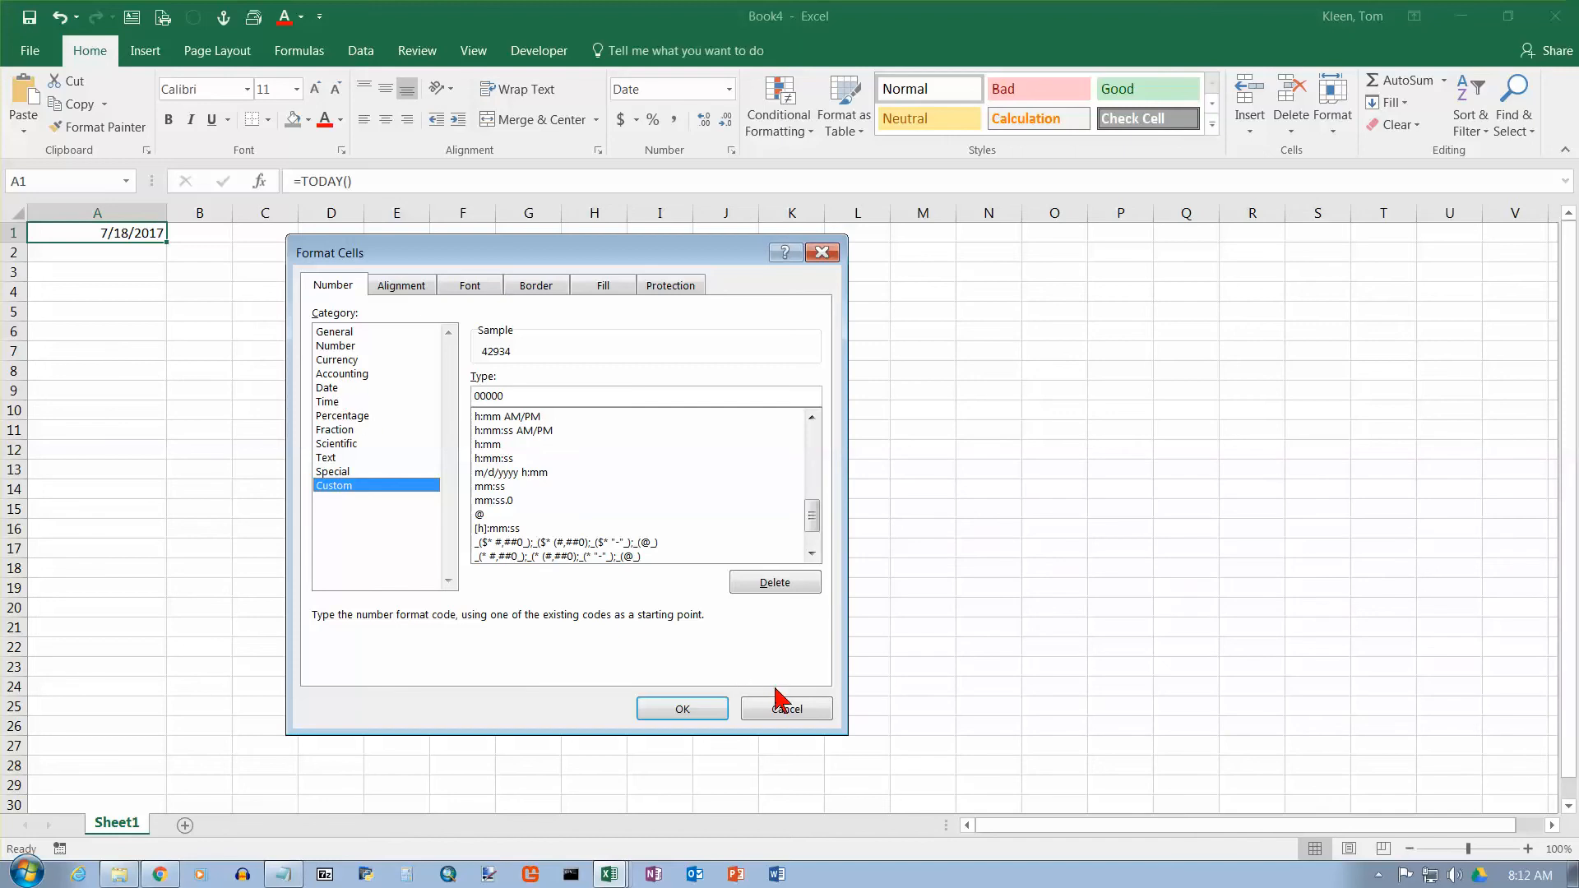
{"action": "left_click", "coordinate": [788, 710]}
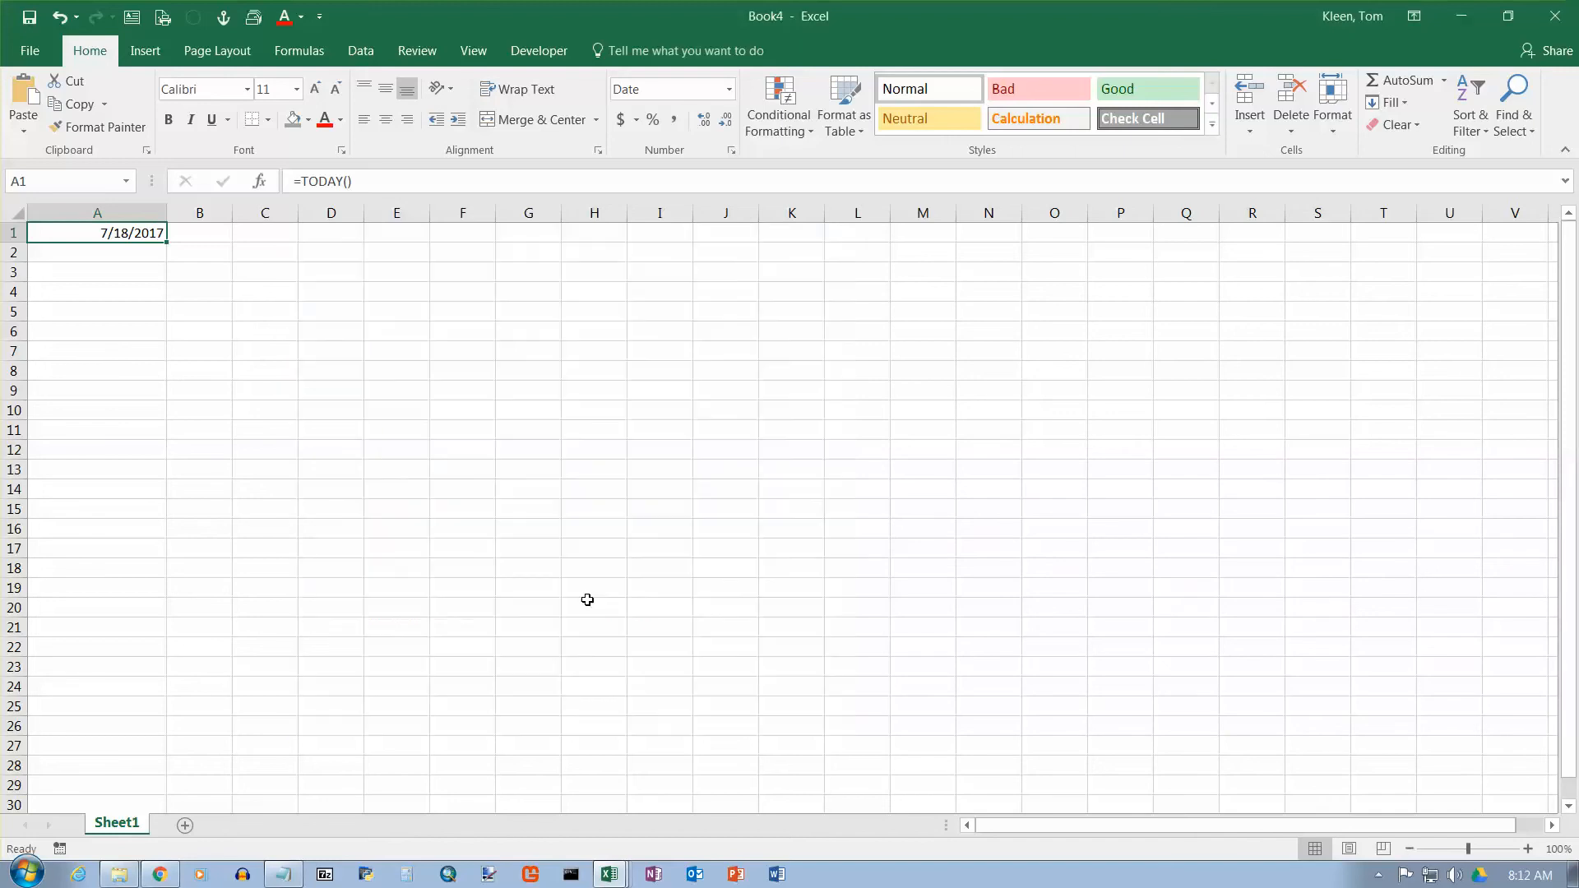
Enter the formula =today without parentheses in cell A2
{"action": "left_click", "coordinate": [143, 257]}
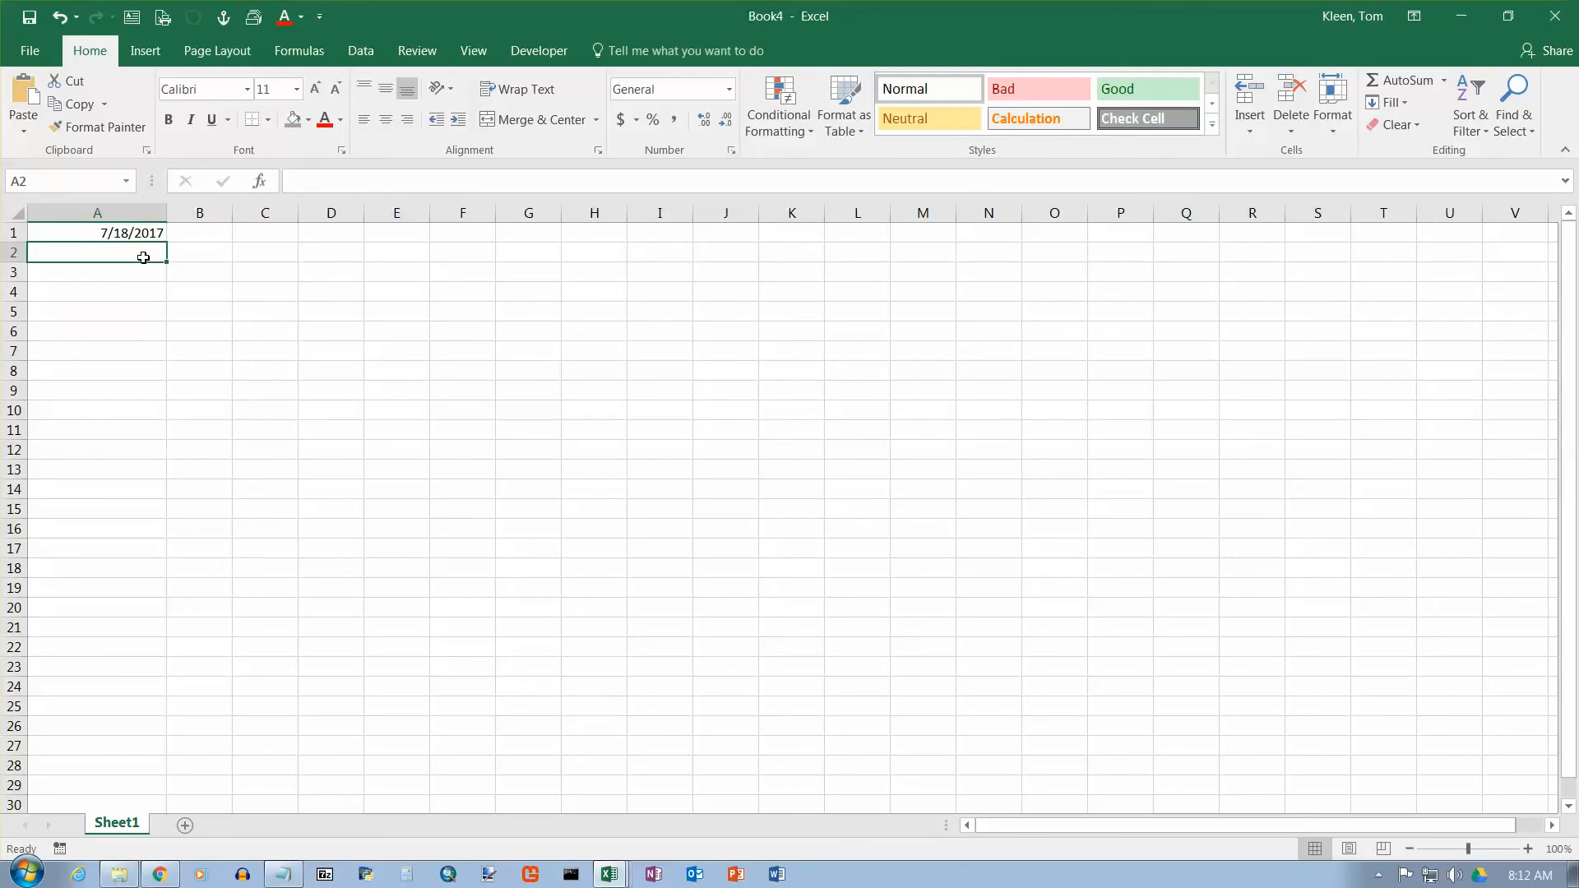
{"action": "type", "text": "=today"}
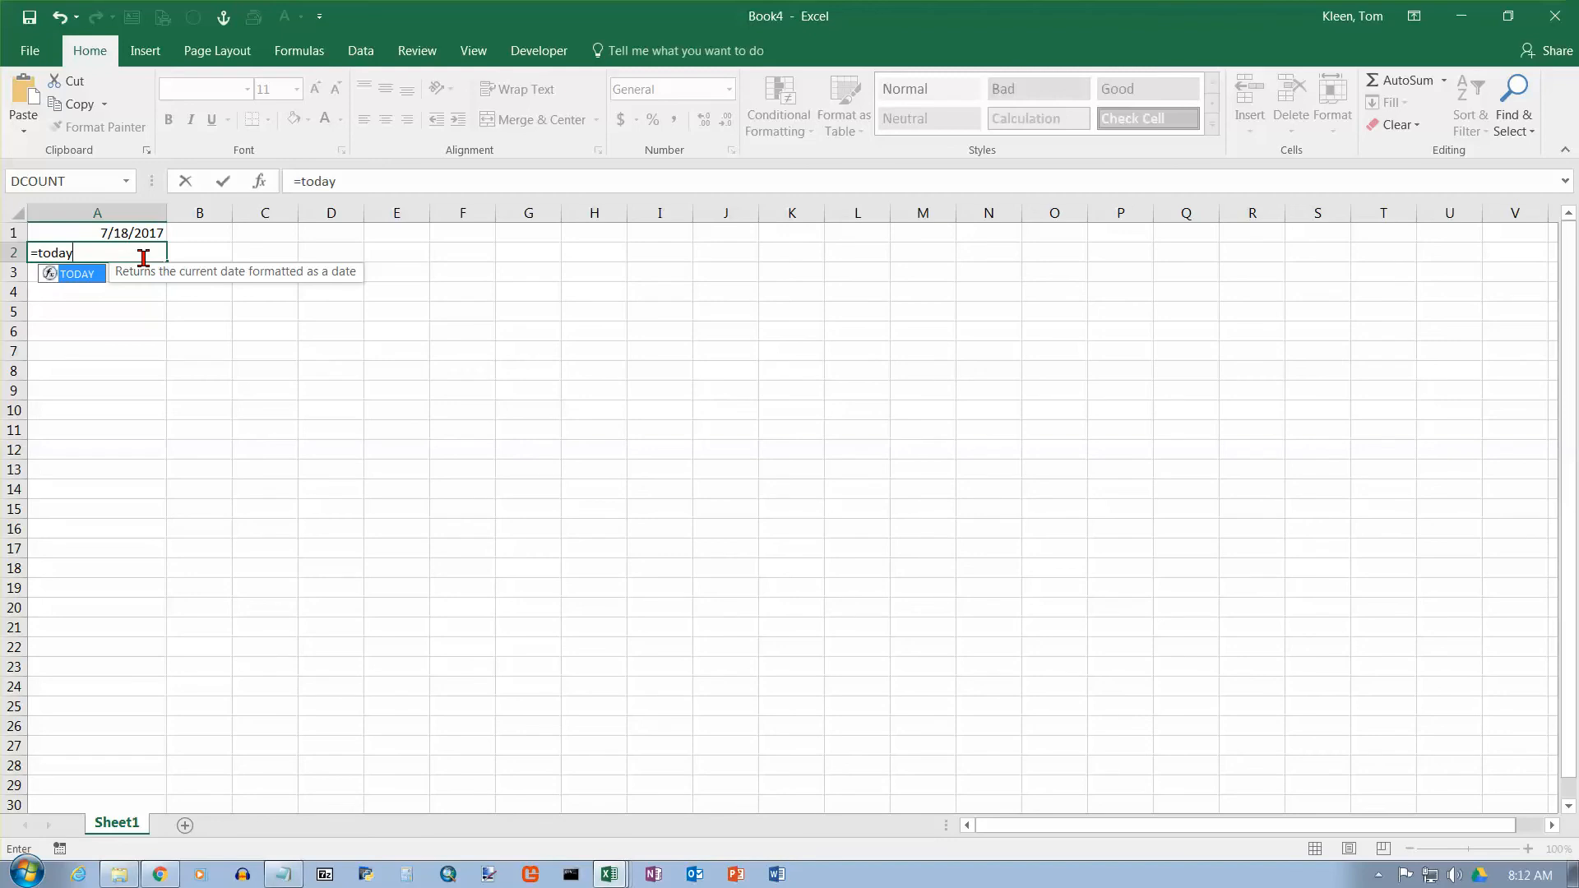
{"action": "key", "text": "Return"}
Correct the formula in cell A2 to =today() by adding the parentheses
{"action": "left_click", "coordinate": [143, 258]}
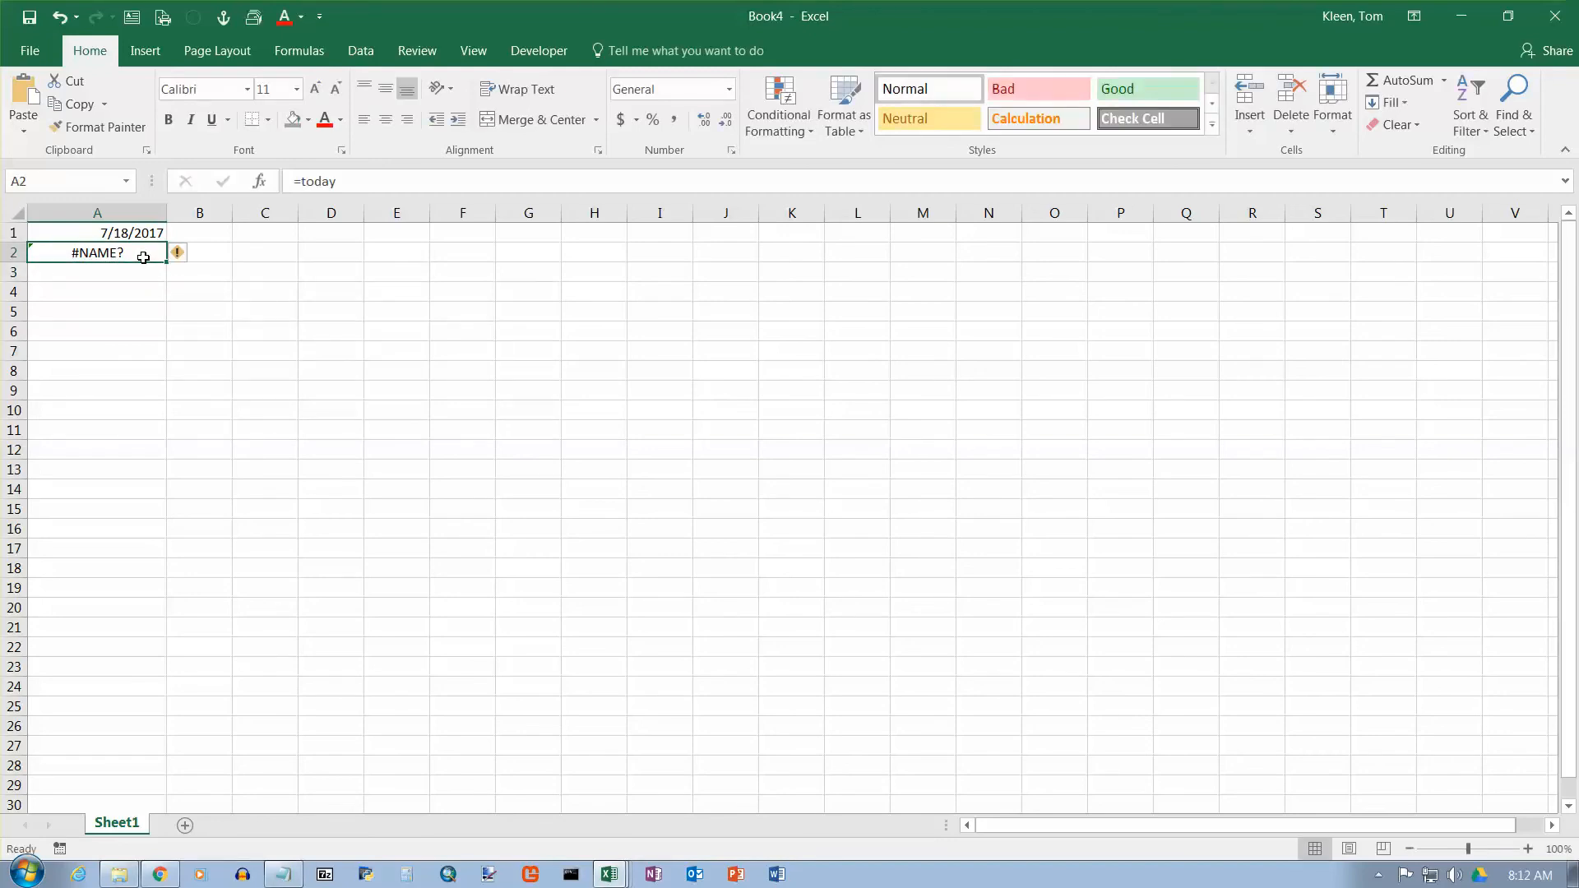
{"action": "left_click", "coordinate": [370, 182]}
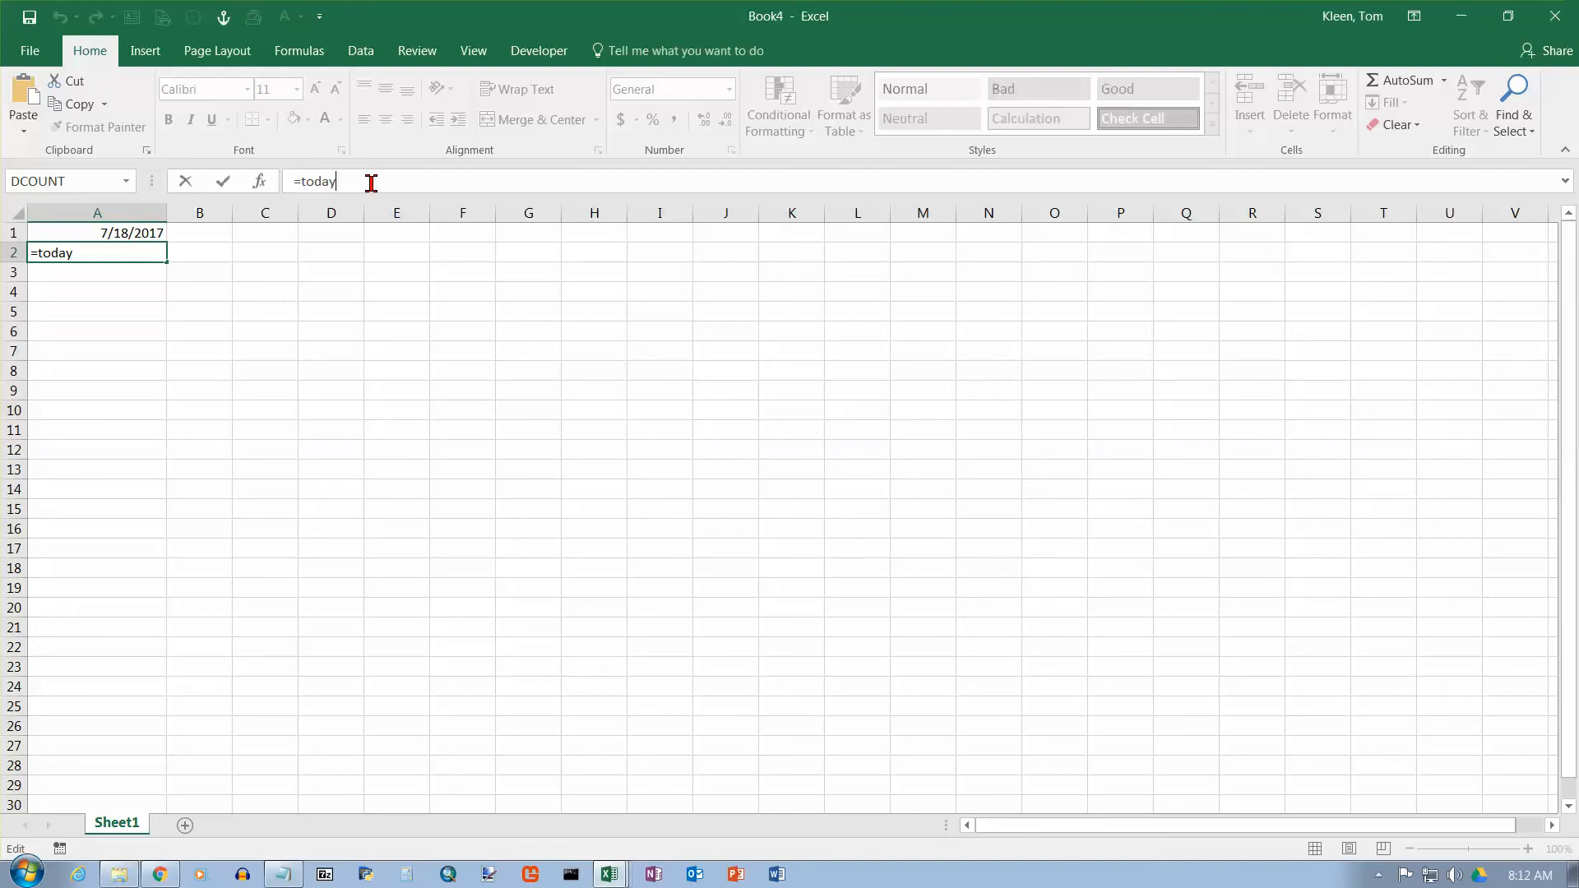
{"action": "type", "text": "()"}
{"action": "key", "text": "Return"}
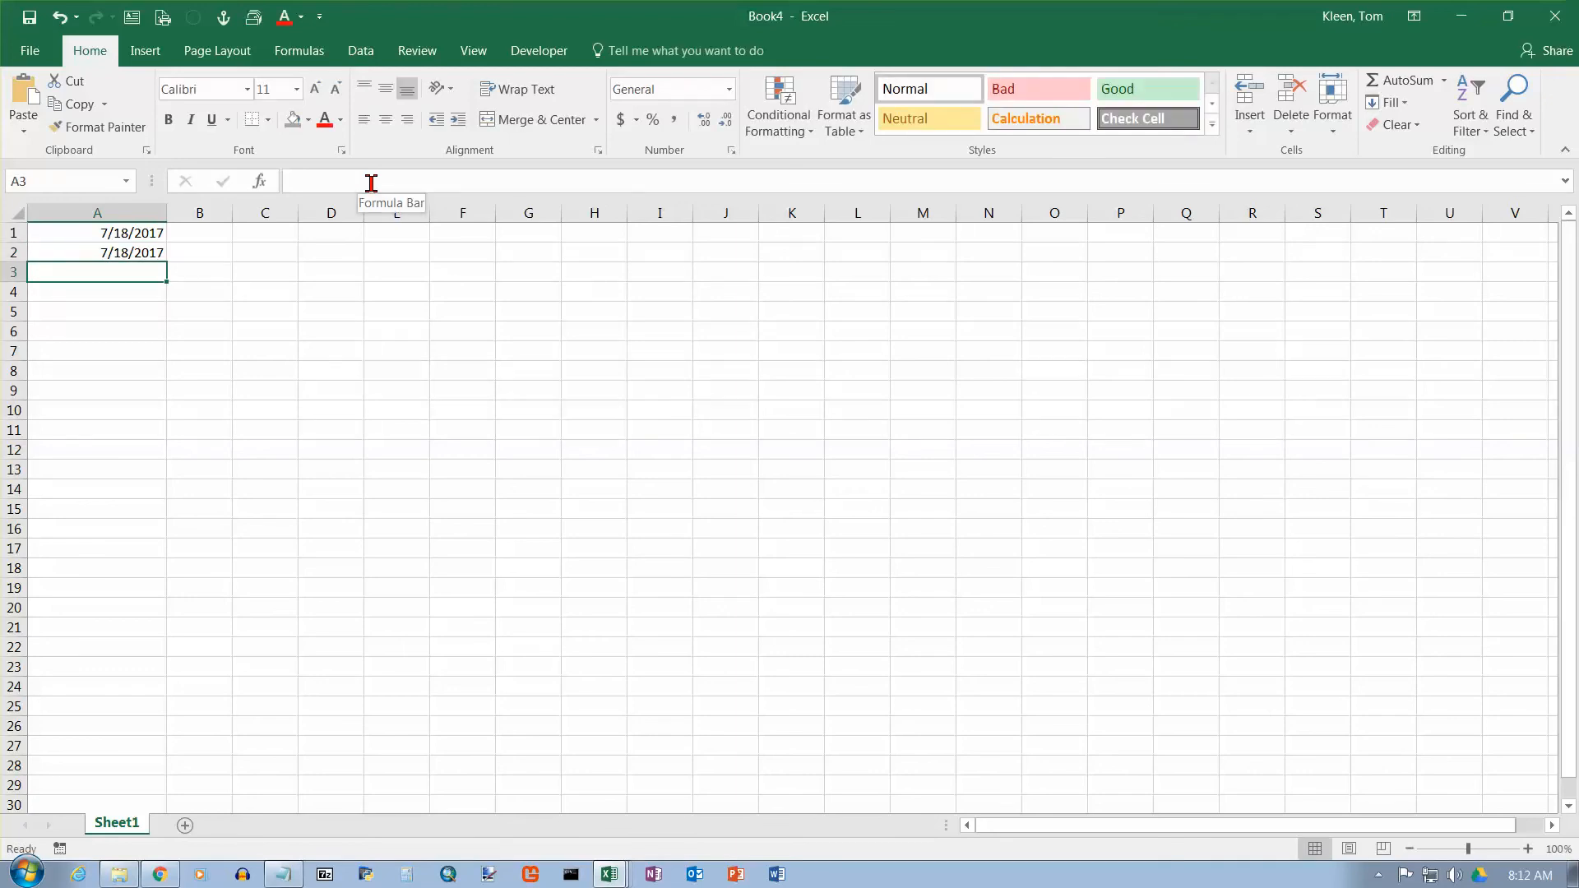
{"action": "left_click_drag", "start_coordinate": [121, 235], "coordinate": [123, 250]}
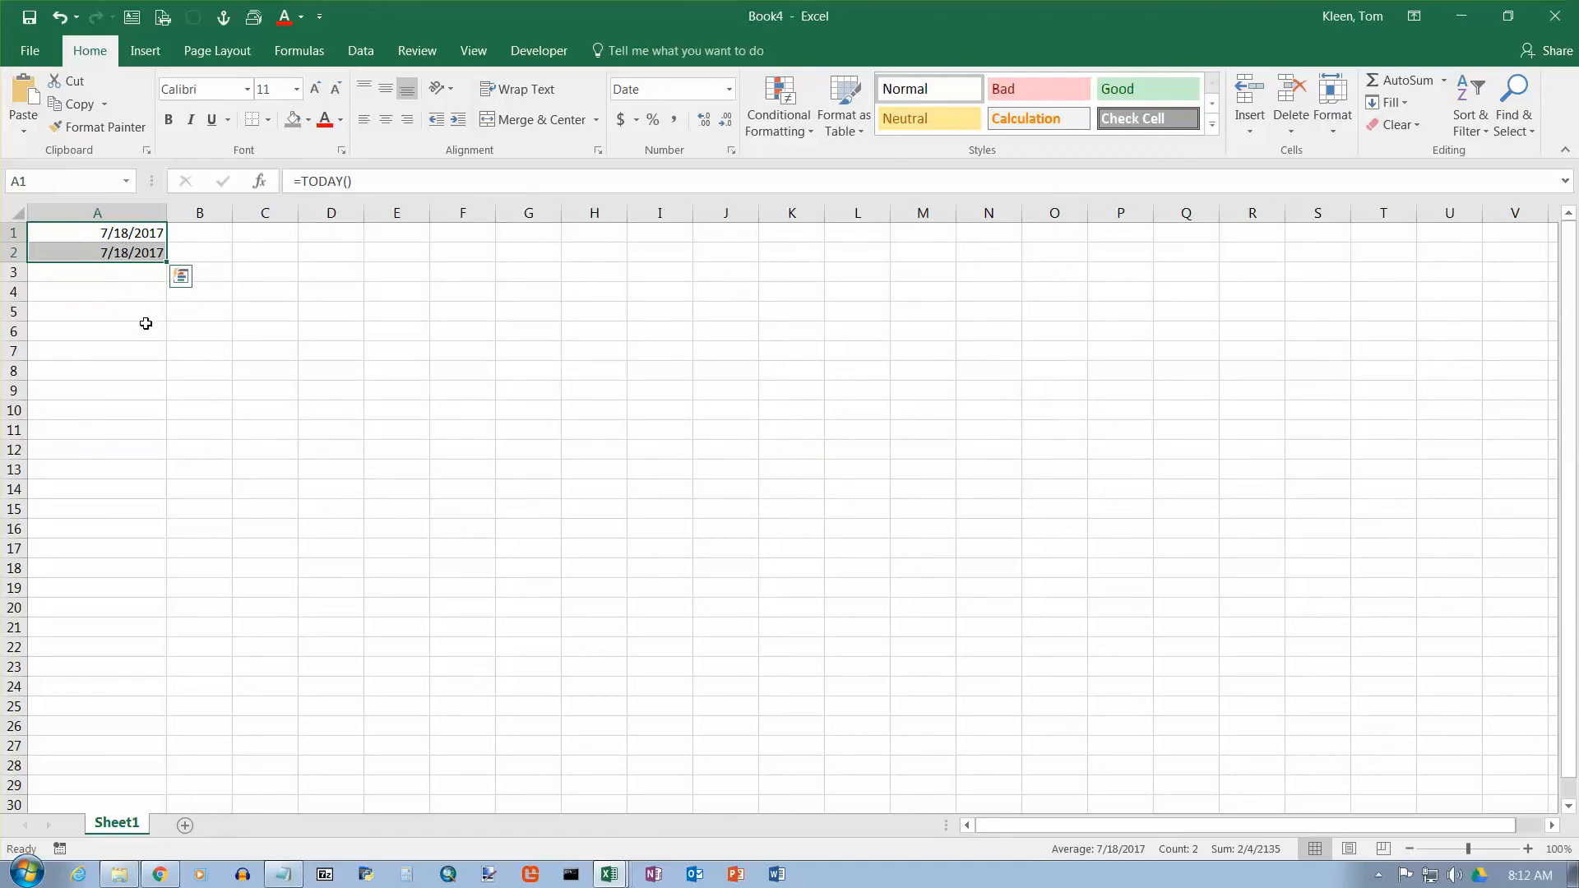
{"action": "left_click", "coordinate": [140, 240]}
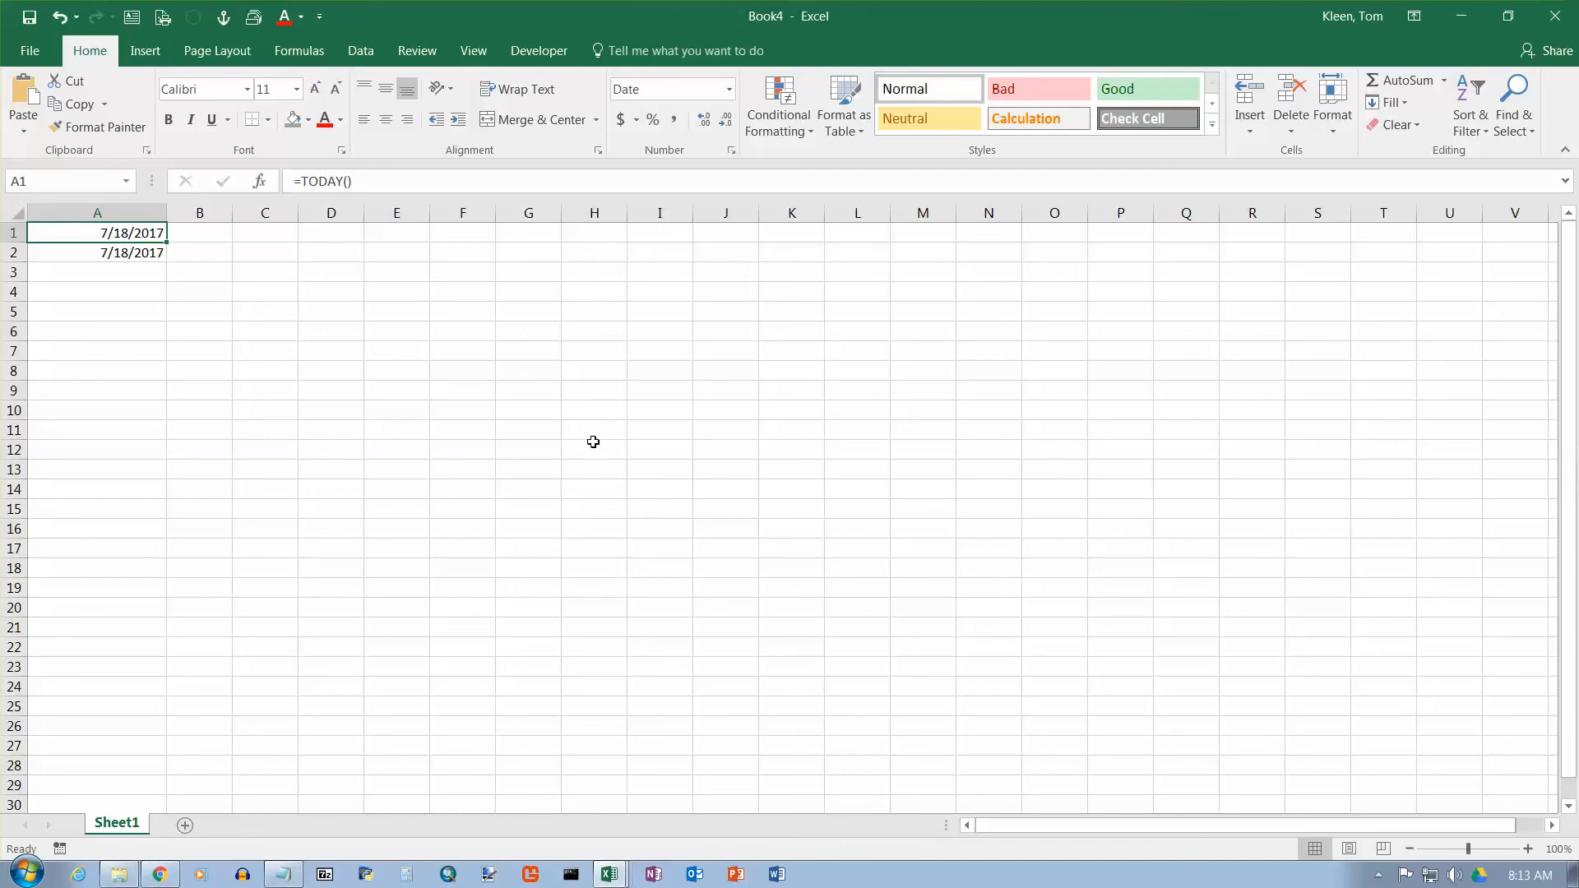
Enter the formula =now() in cell A3
{"action": "left_click", "coordinate": [125, 273]}
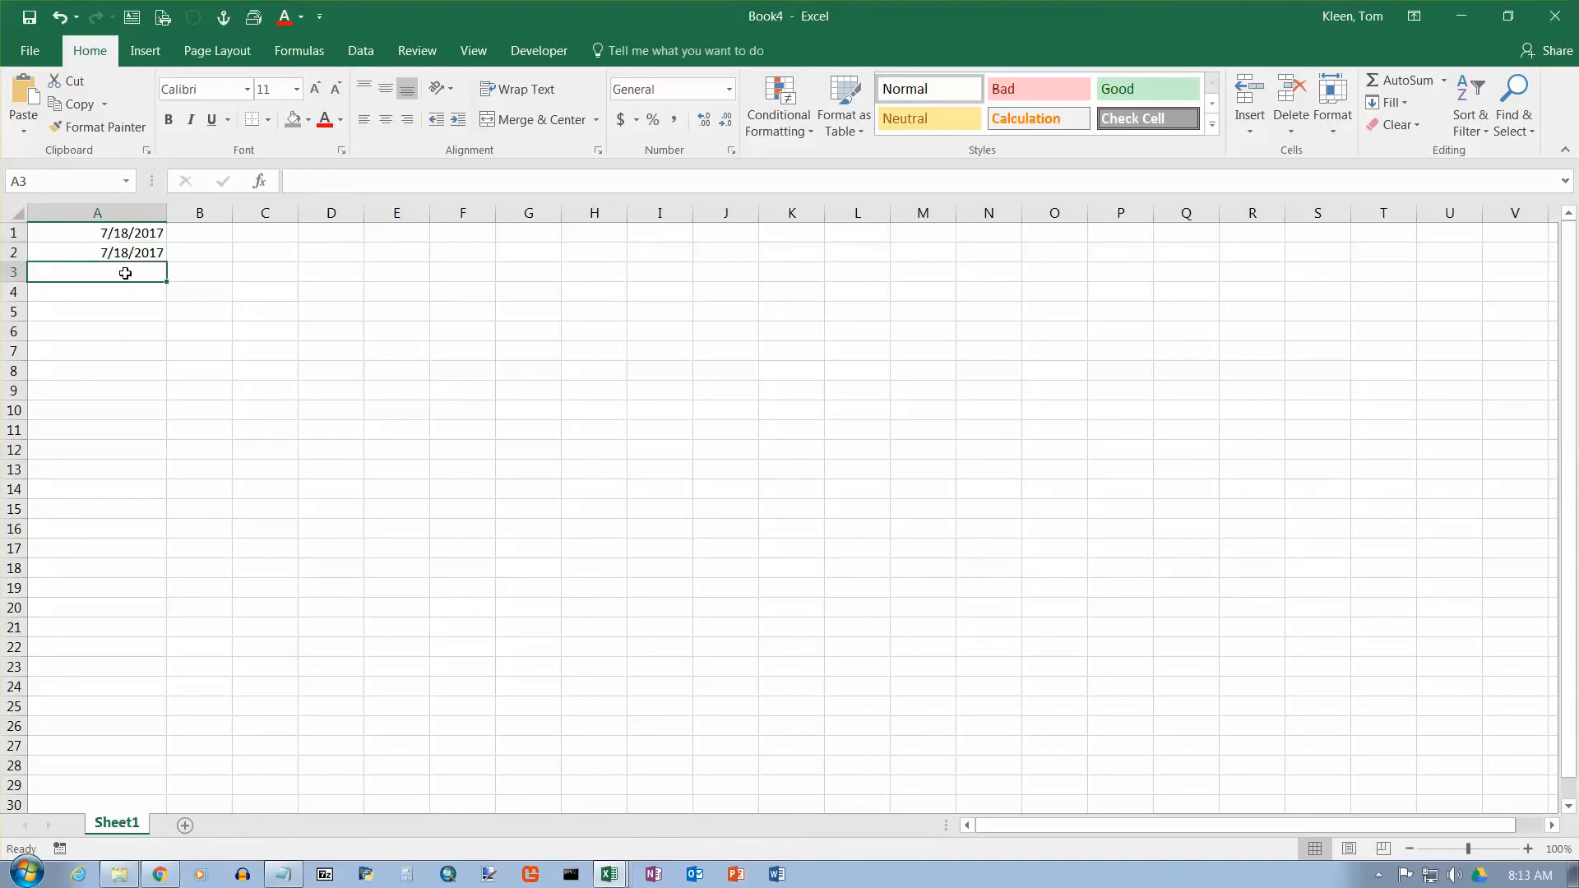
{"action": "type", "text": "="}
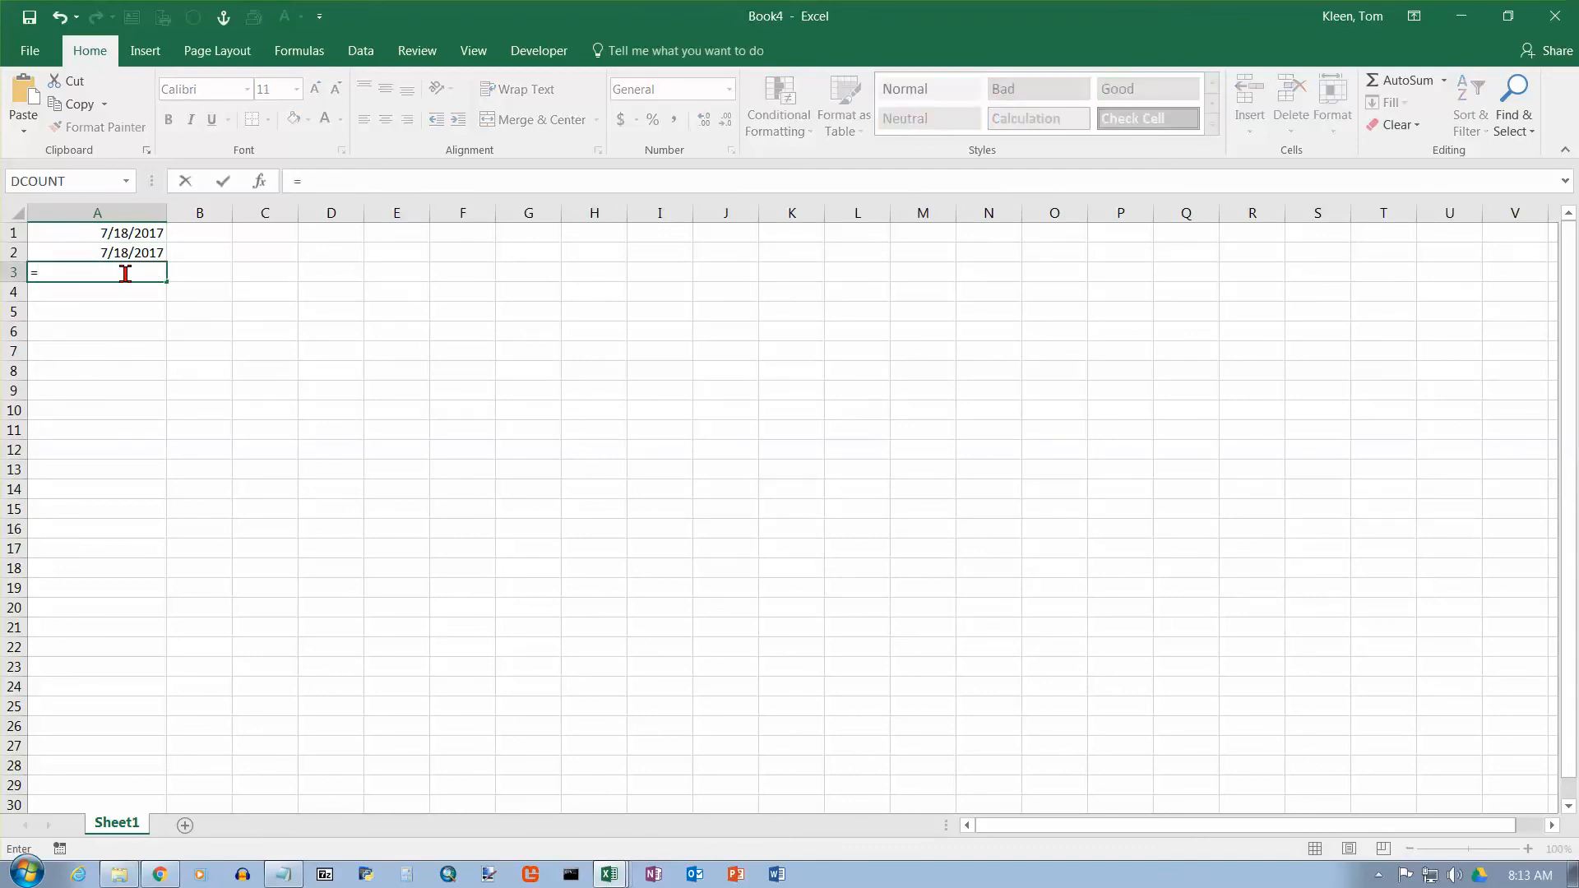
{"action": "type", "text": "now()"}
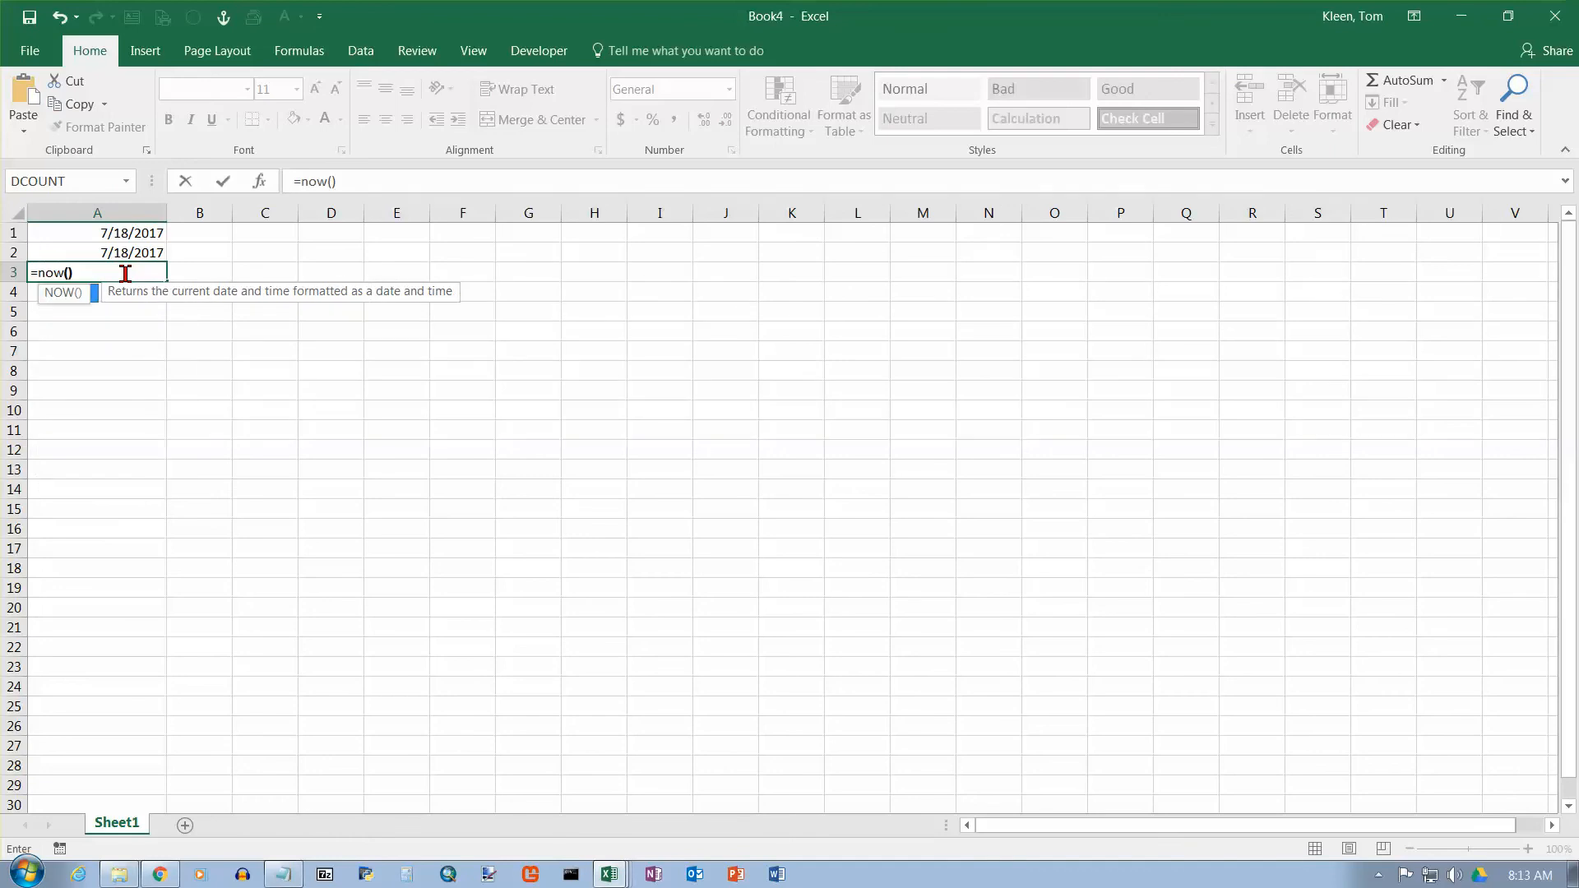
{"action": "key", "text": "Return"}
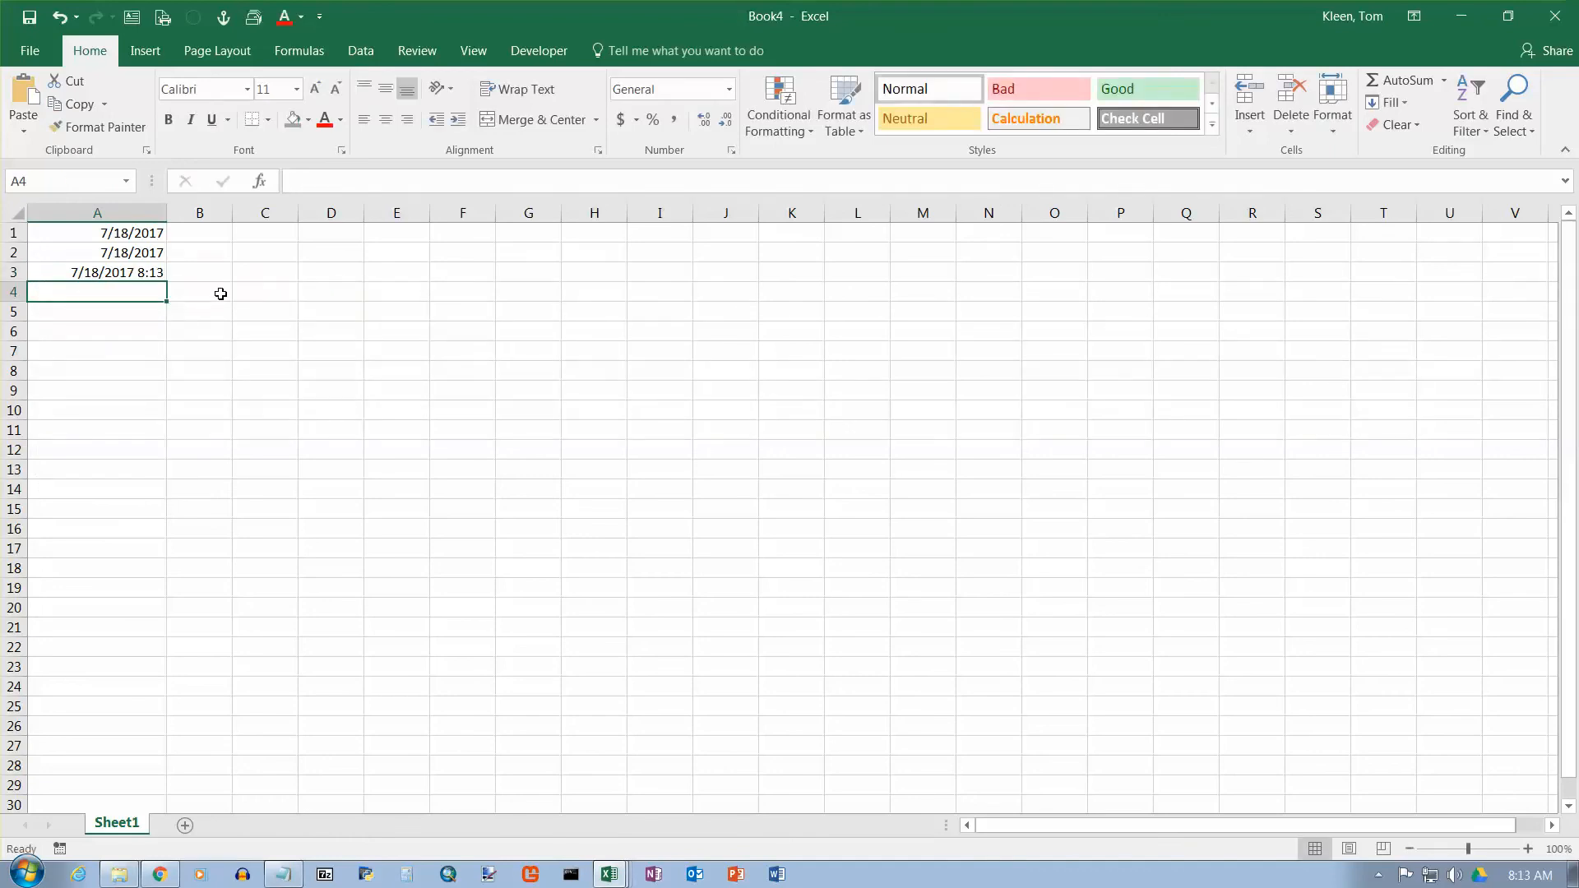
Preview the Date types 3/14/12 1:30 PM and 3/14/12 13:30 for cell A3 in the Format Cells dialog
{"action": "left_click", "coordinate": [148, 233]}
{"action": "left_click", "coordinate": [148, 271]}
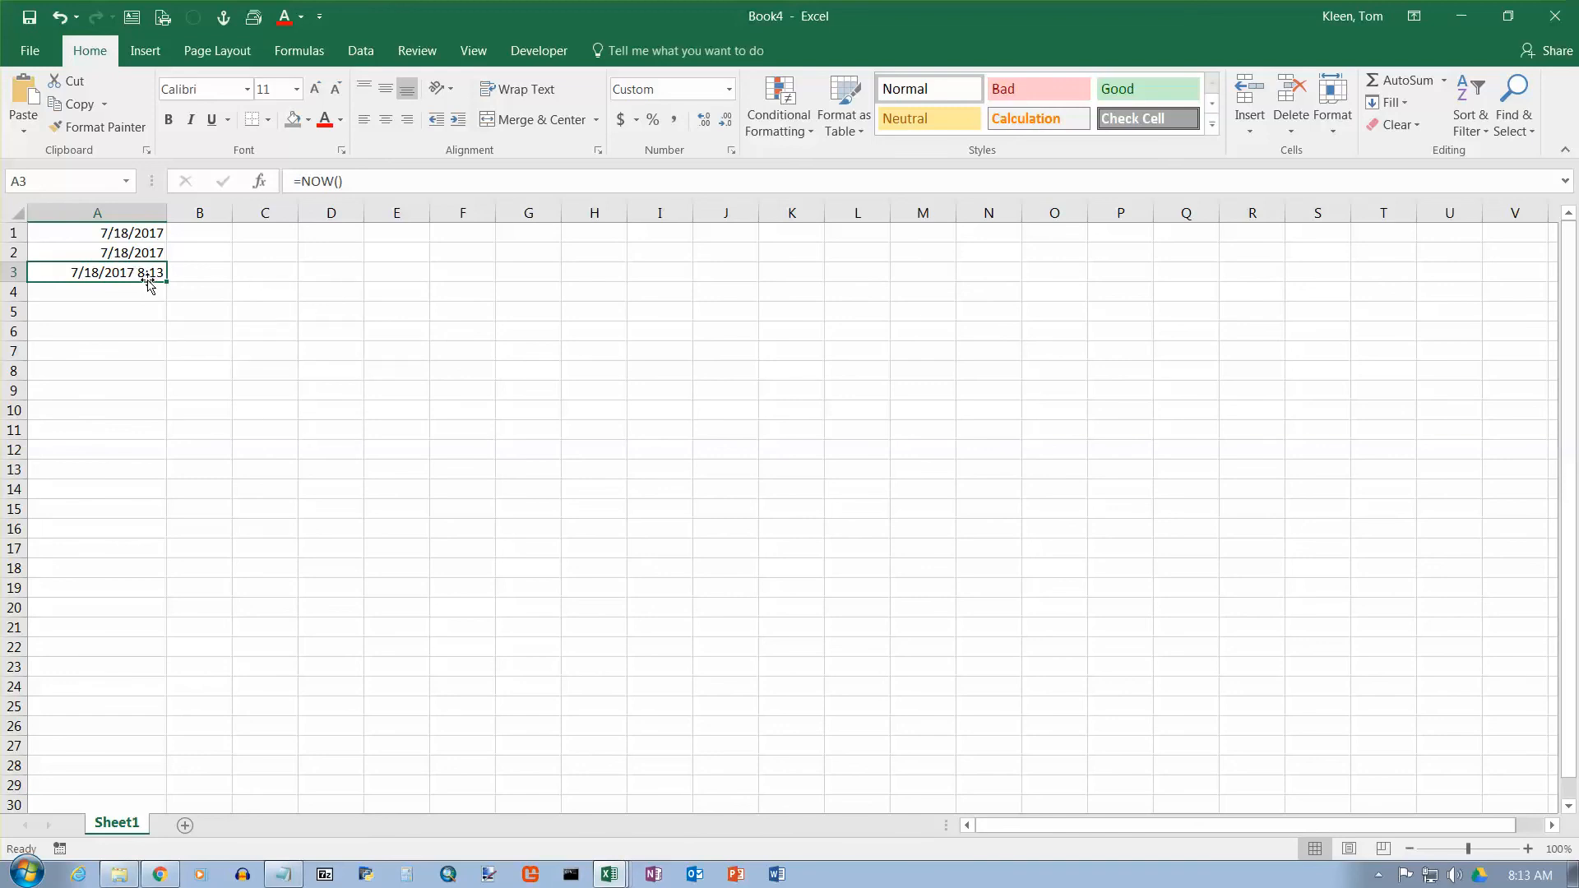
{"action": "right_click", "coordinate": [146, 272]}
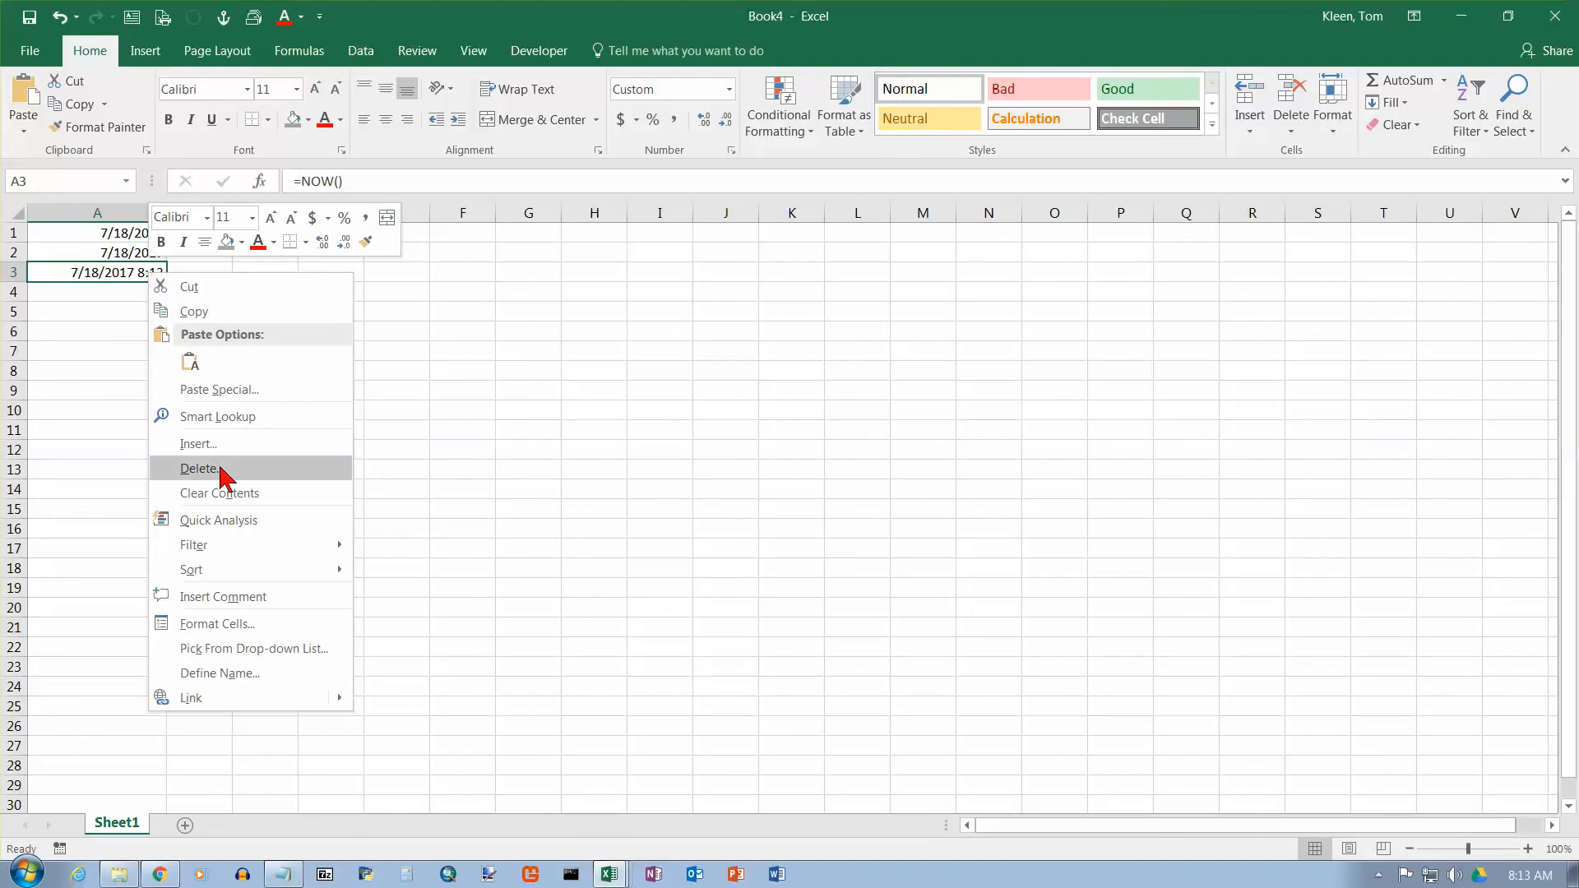
{"action": "left_click", "coordinate": [238, 625]}
{"action": "left_click_drag", "start_coordinate": [262, 369], "coordinate": [600, 219]}
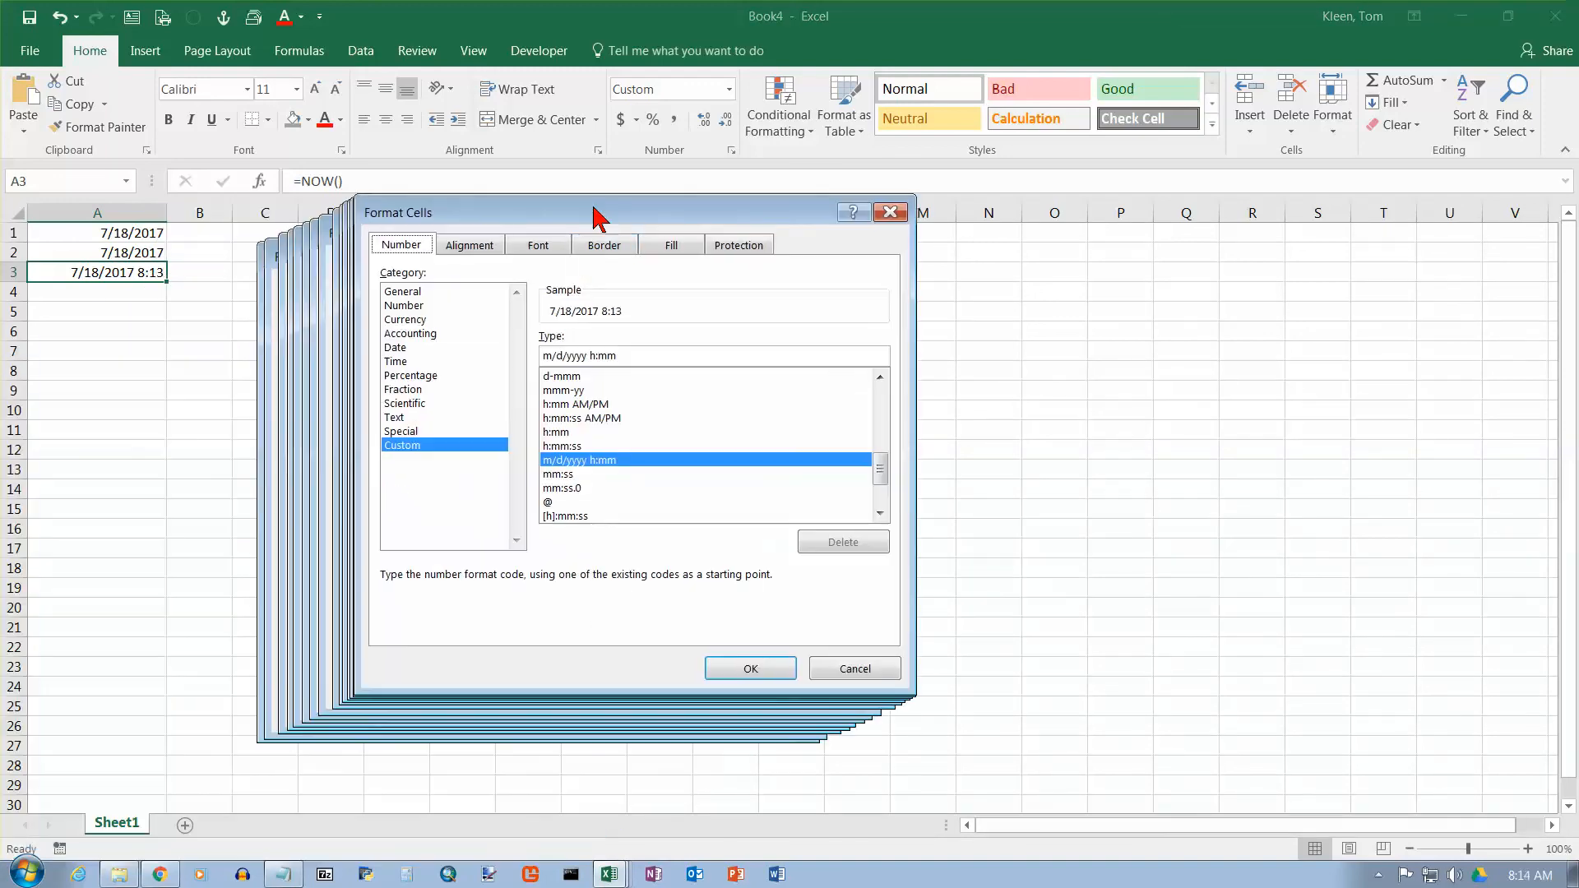
{"action": "left_click", "coordinate": [396, 348]}
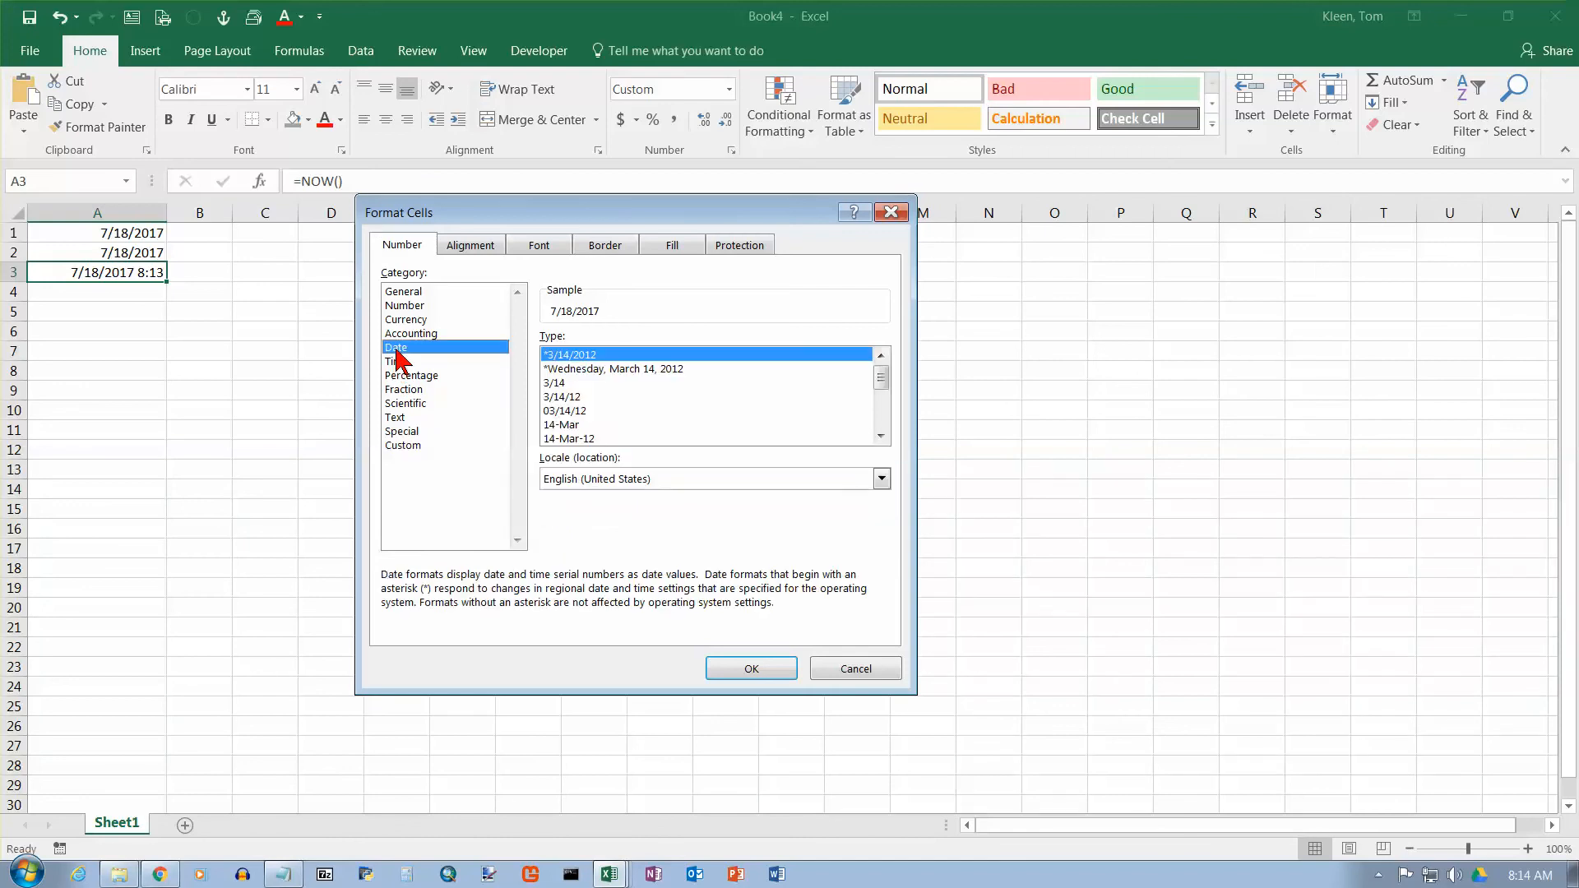
{"action": "left_click", "coordinate": [883, 420]}
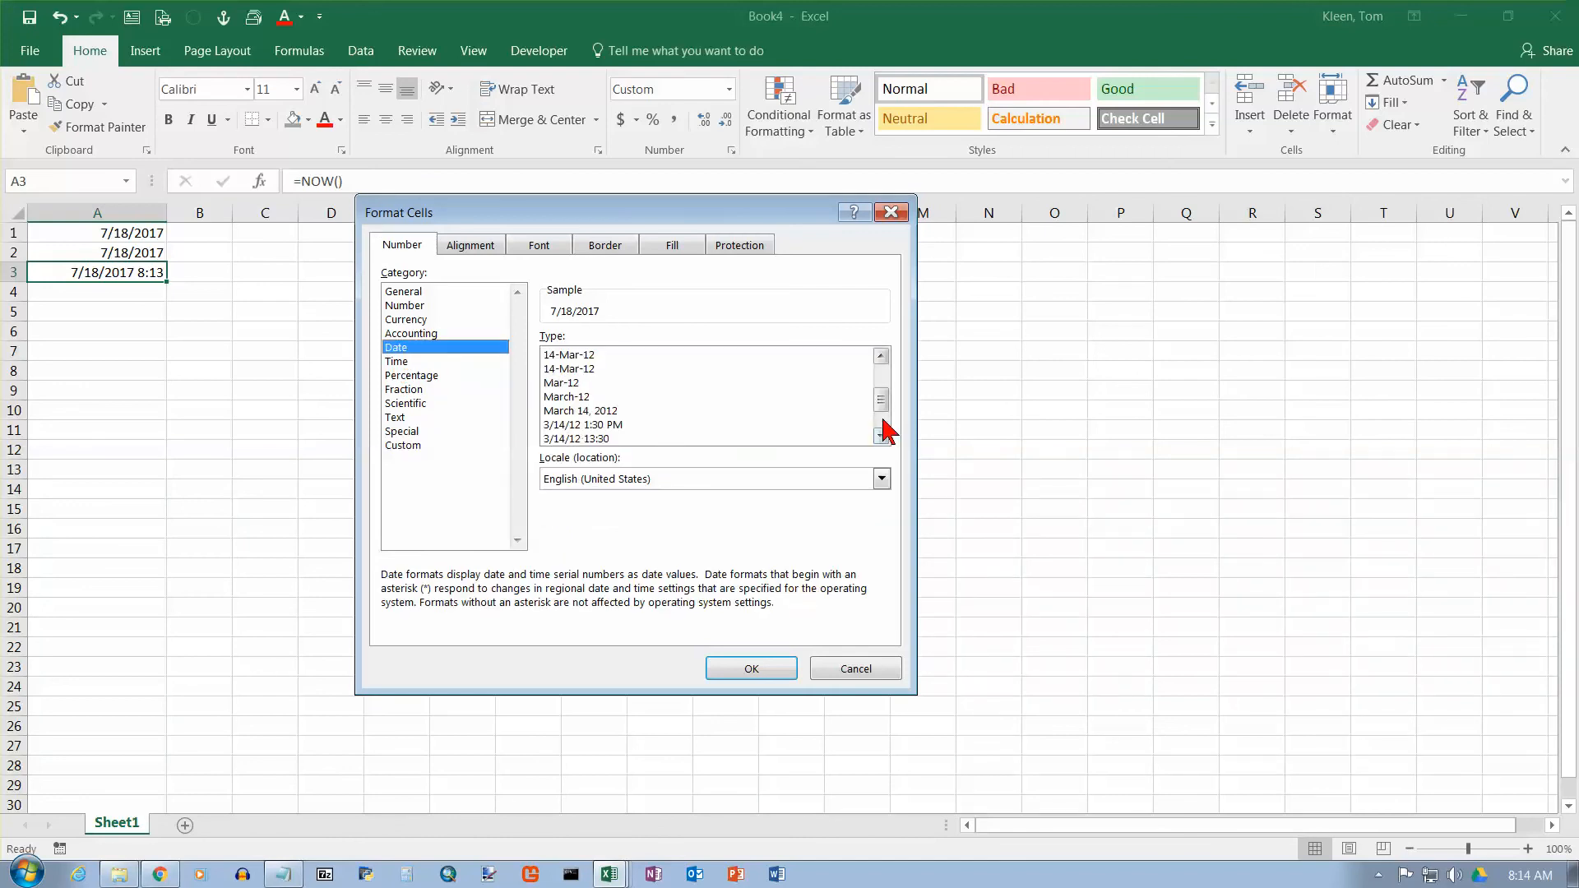
{"action": "left_click", "coordinate": [603, 427]}
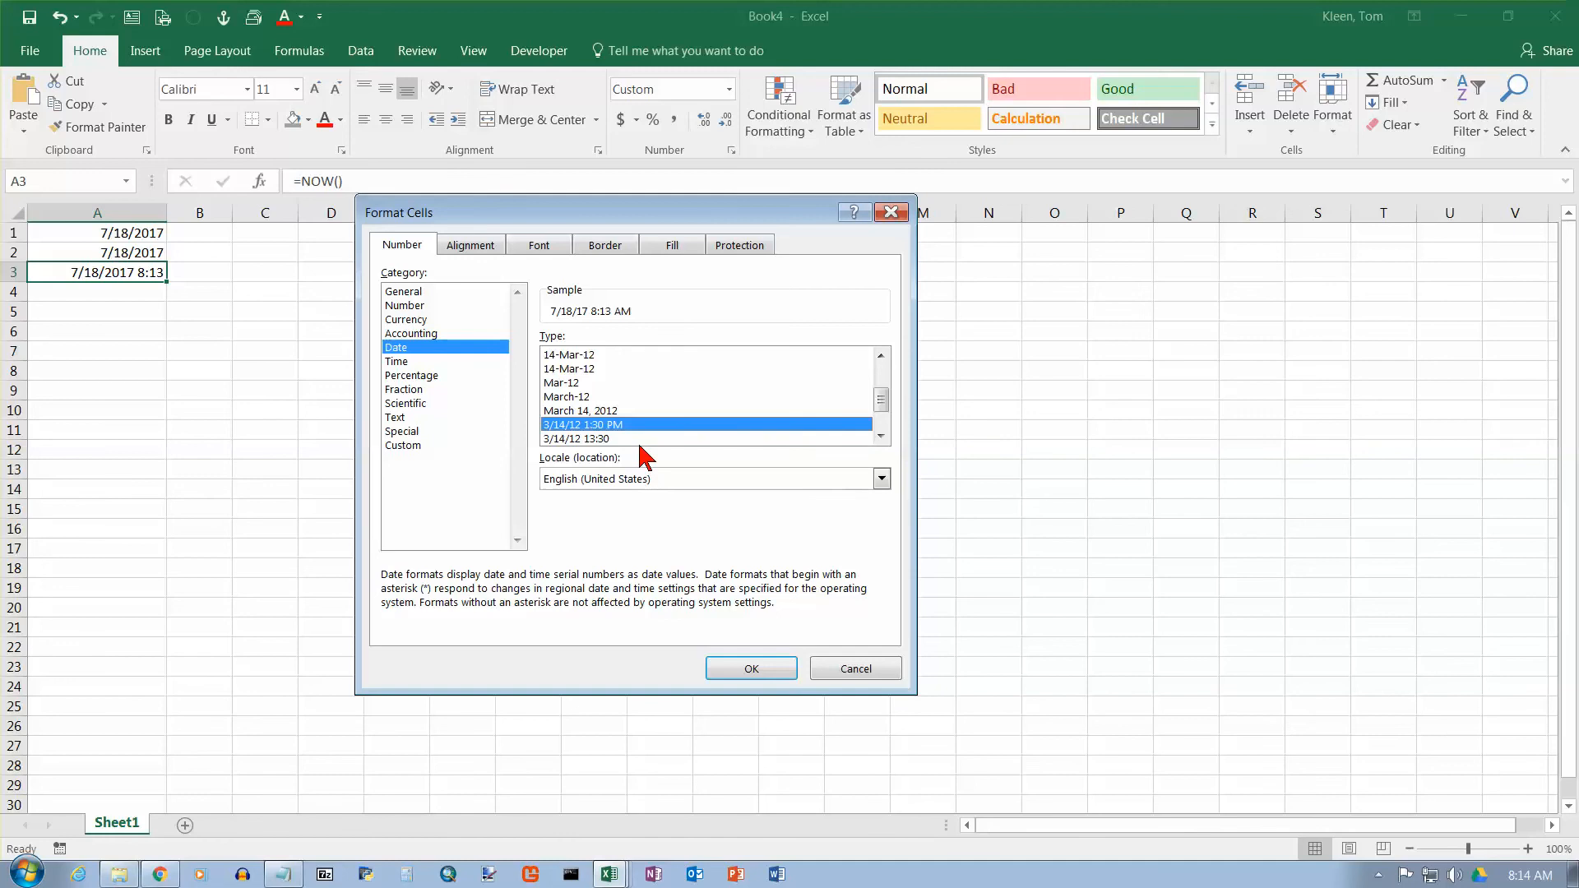
{"action": "left_click", "coordinate": [590, 441]}
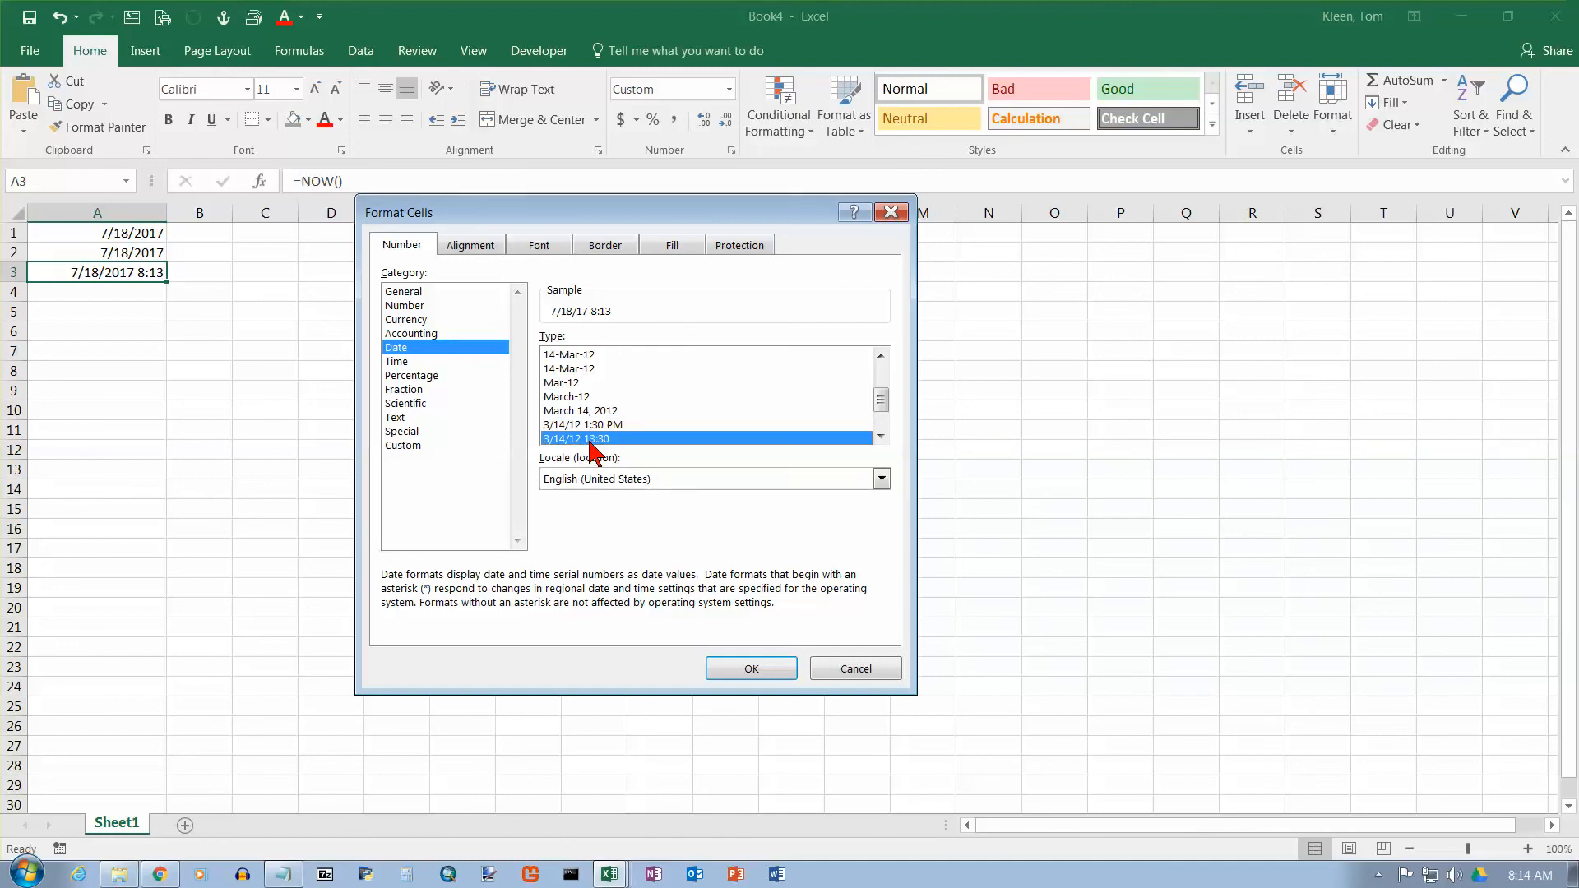
{"action": "left_click", "coordinate": [595, 425]}
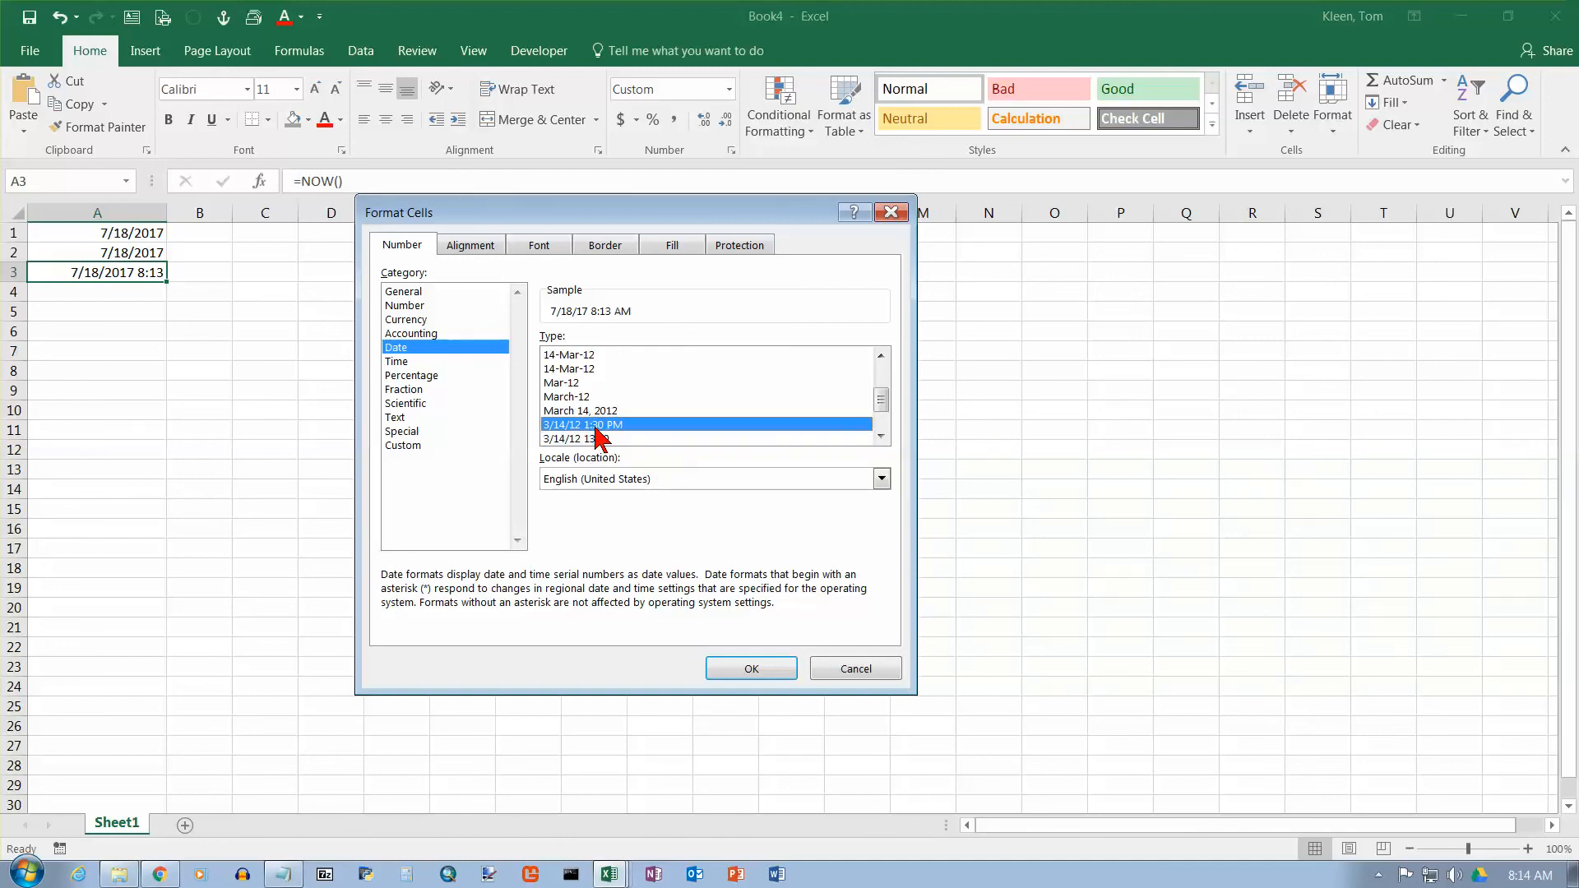
Examine the remaining Date types and the Time format types offered for cell A3
{"action": "left_click", "coordinate": [881, 435]}
{"action": "left_click", "coordinate": [881, 436]}
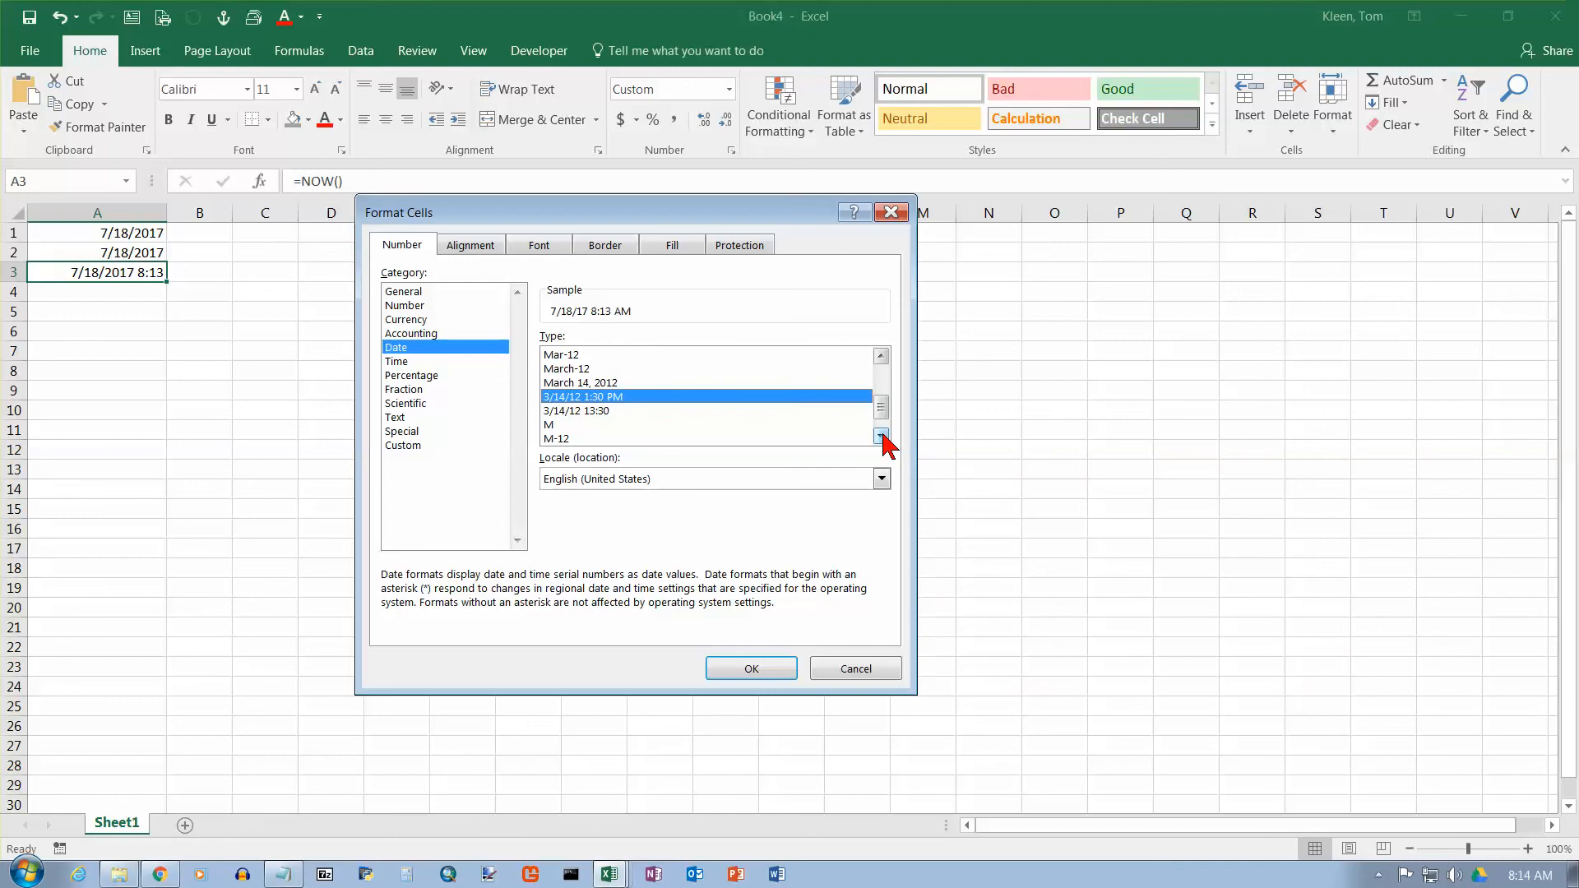
{"action": "left_click", "coordinate": [881, 436]}
{"action": "left_click", "coordinate": [881, 436]}
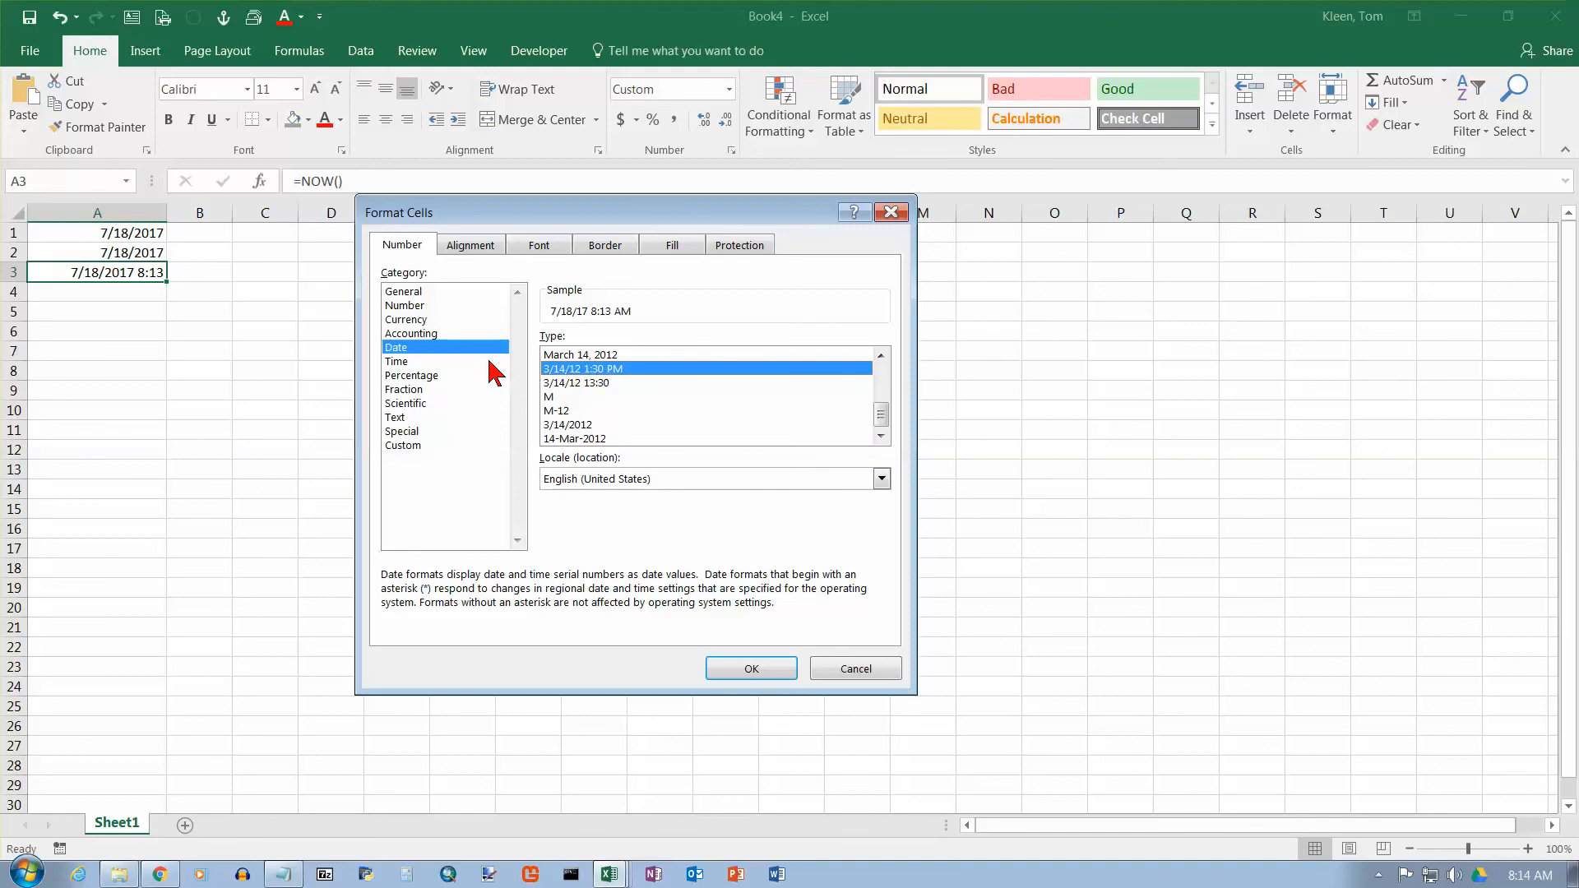
{"action": "left_click", "coordinate": [414, 362]}
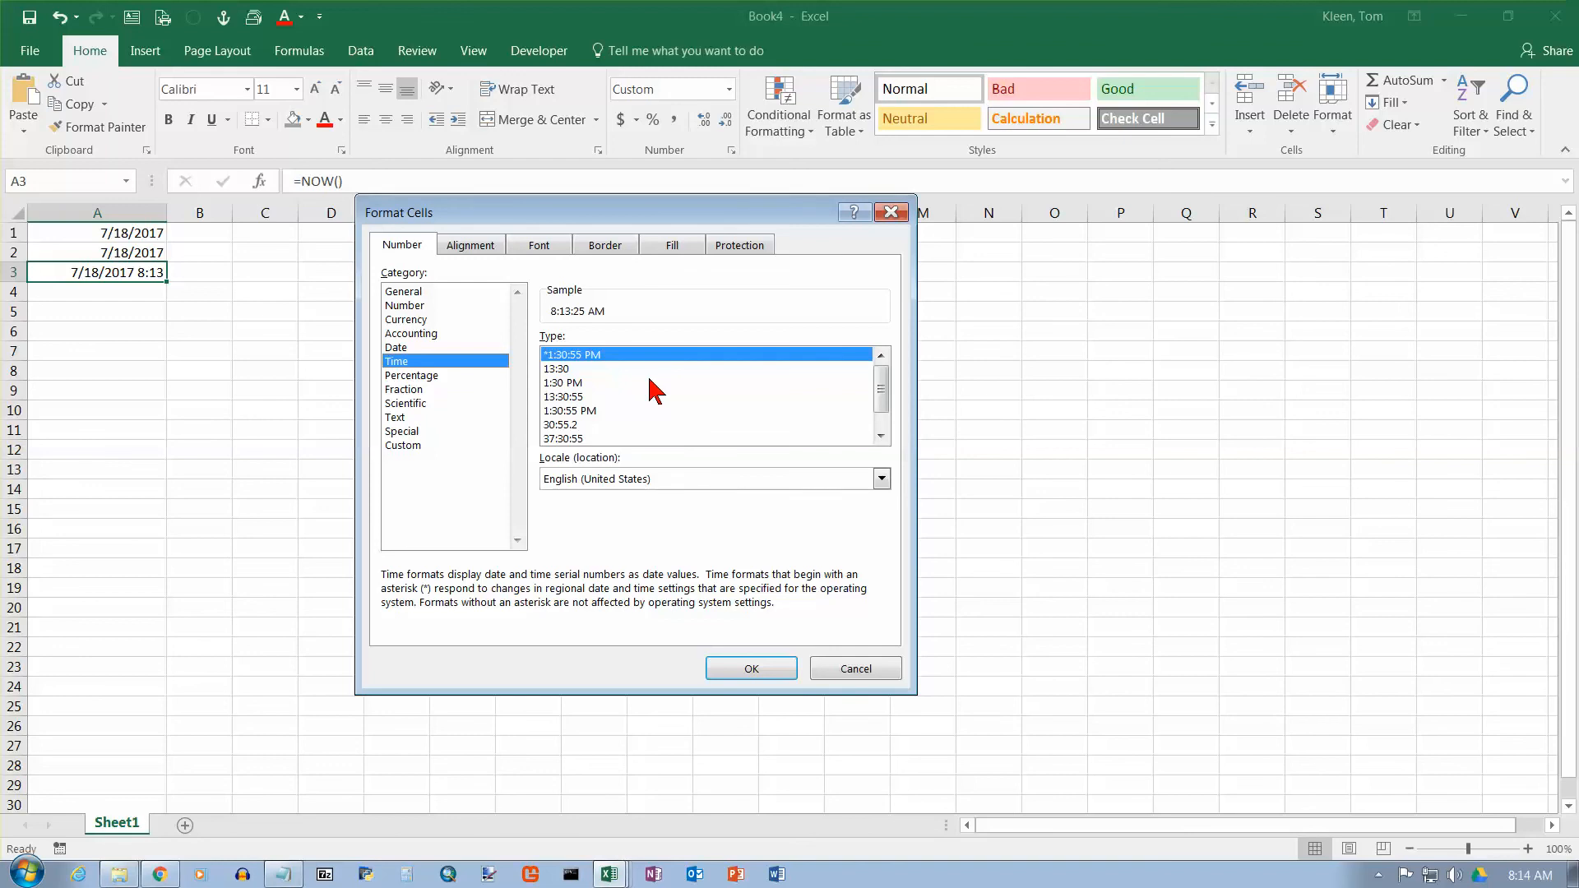
Apply the Date format type 3/14/12 to cell A3
{"action": "left_click", "coordinate": [404, 348]}
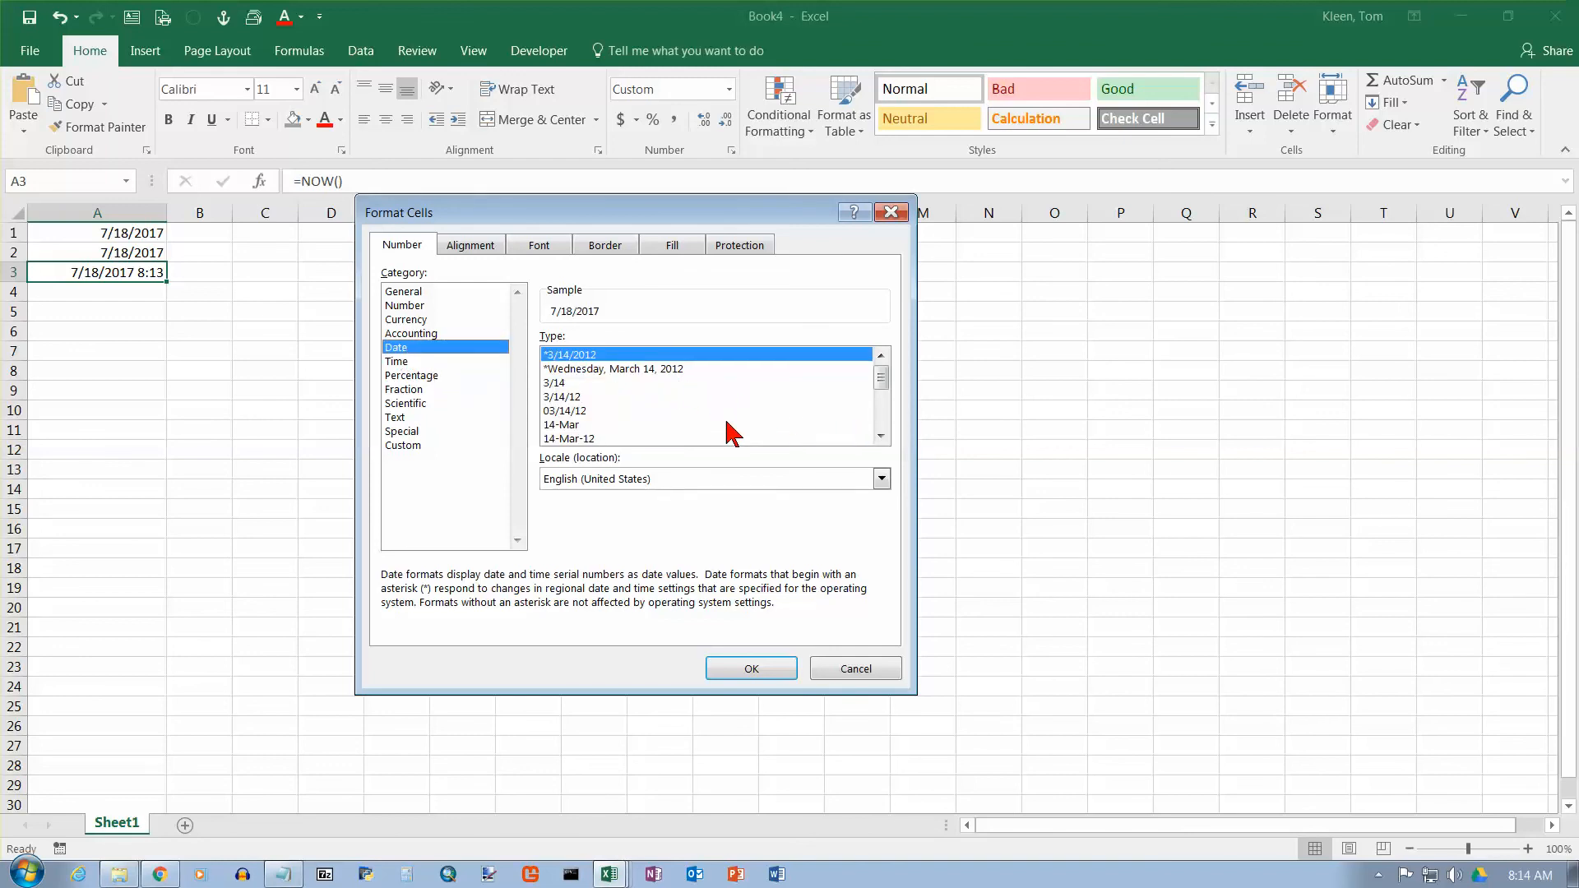
{"action": "left_click", "coordinate": [561, 398]}
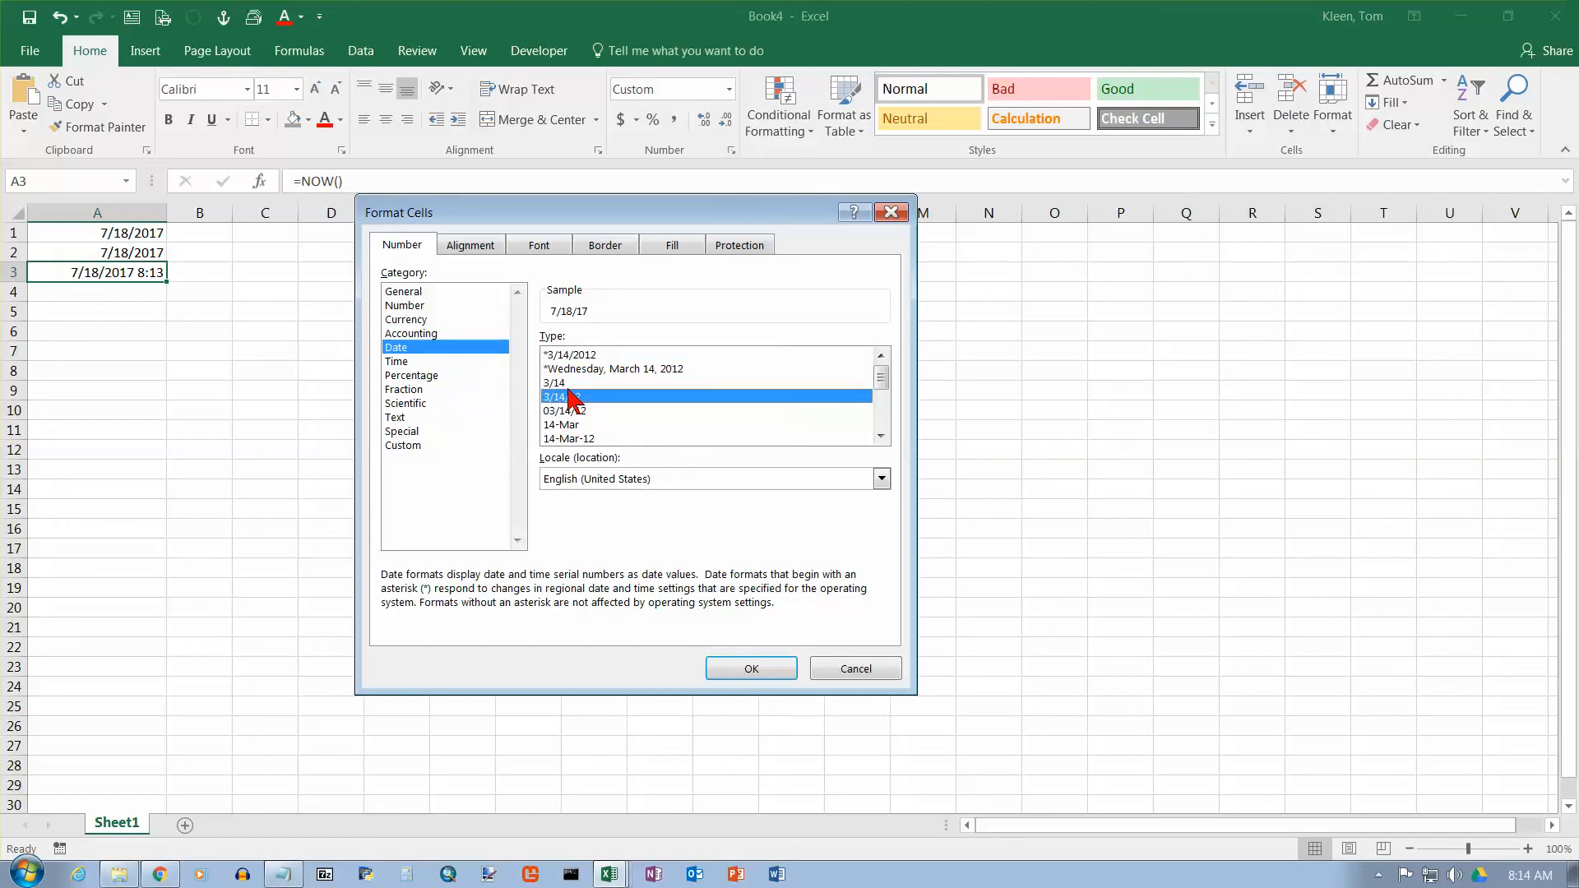
{"action": "left_click", "coordinate": [751, 669]}
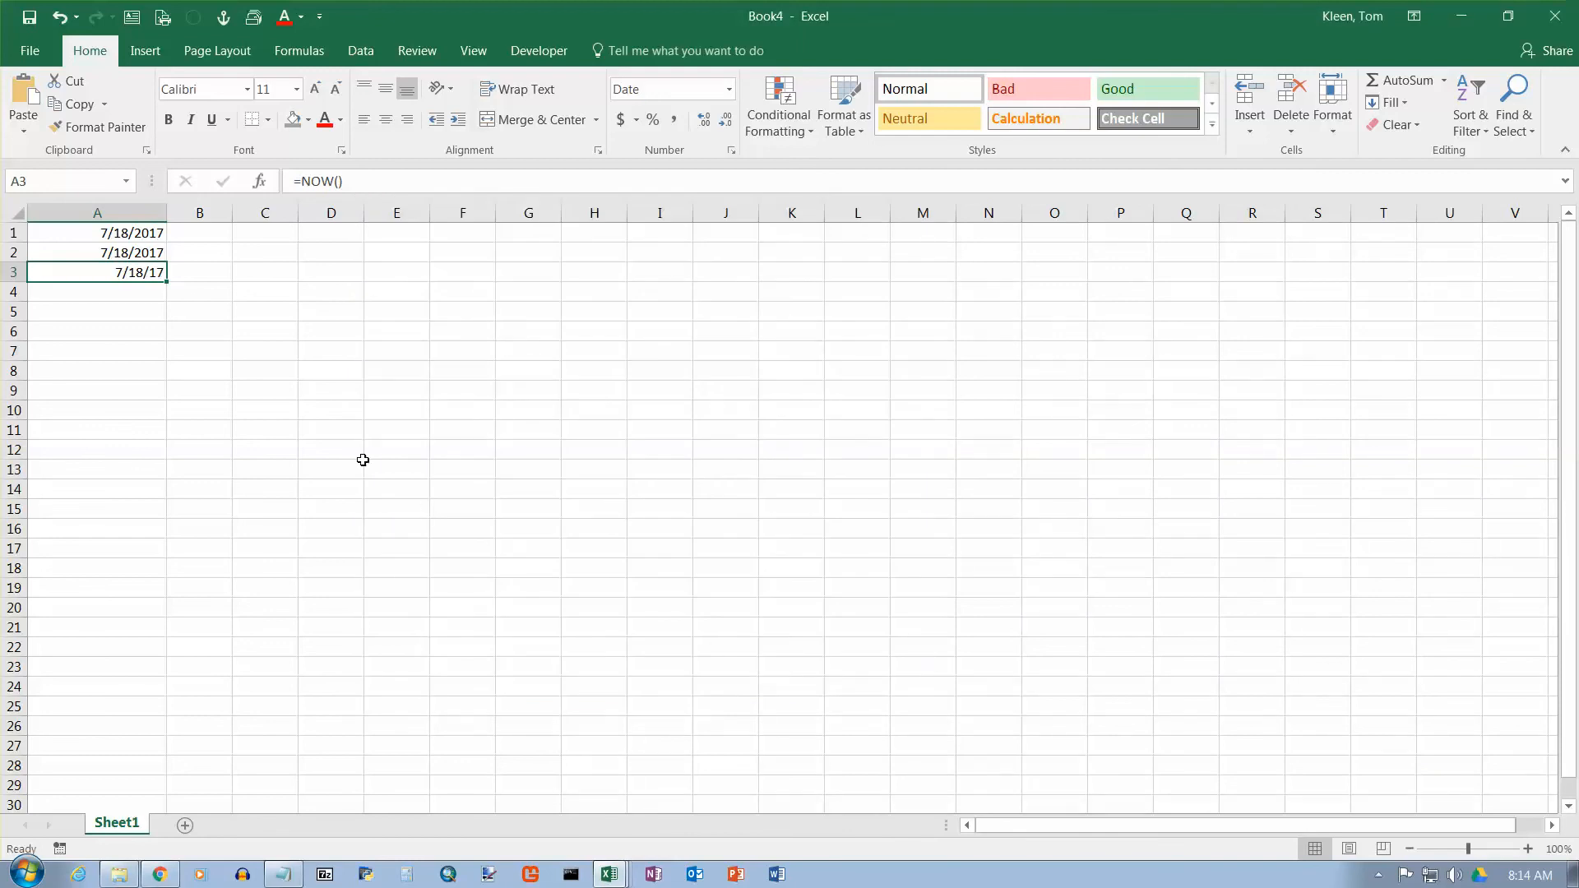
Change the date format of cell A3 to the *3/14/2012 type
{"action": "right_click", "coordinate": [158, 273]}
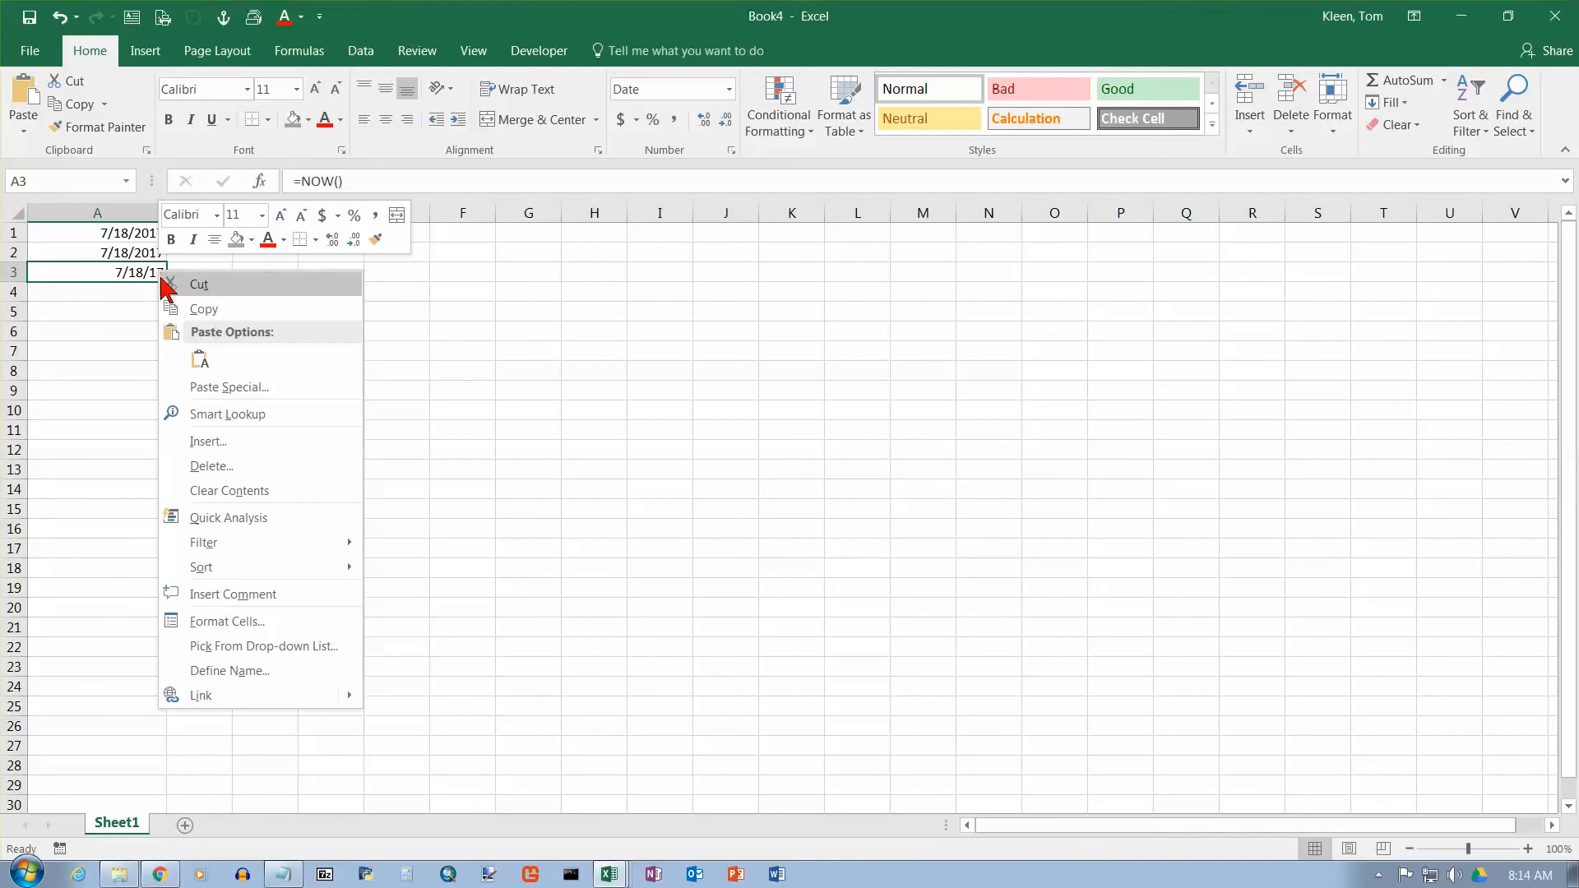
{"action": "left_click", "coordinate": [261, 623]}
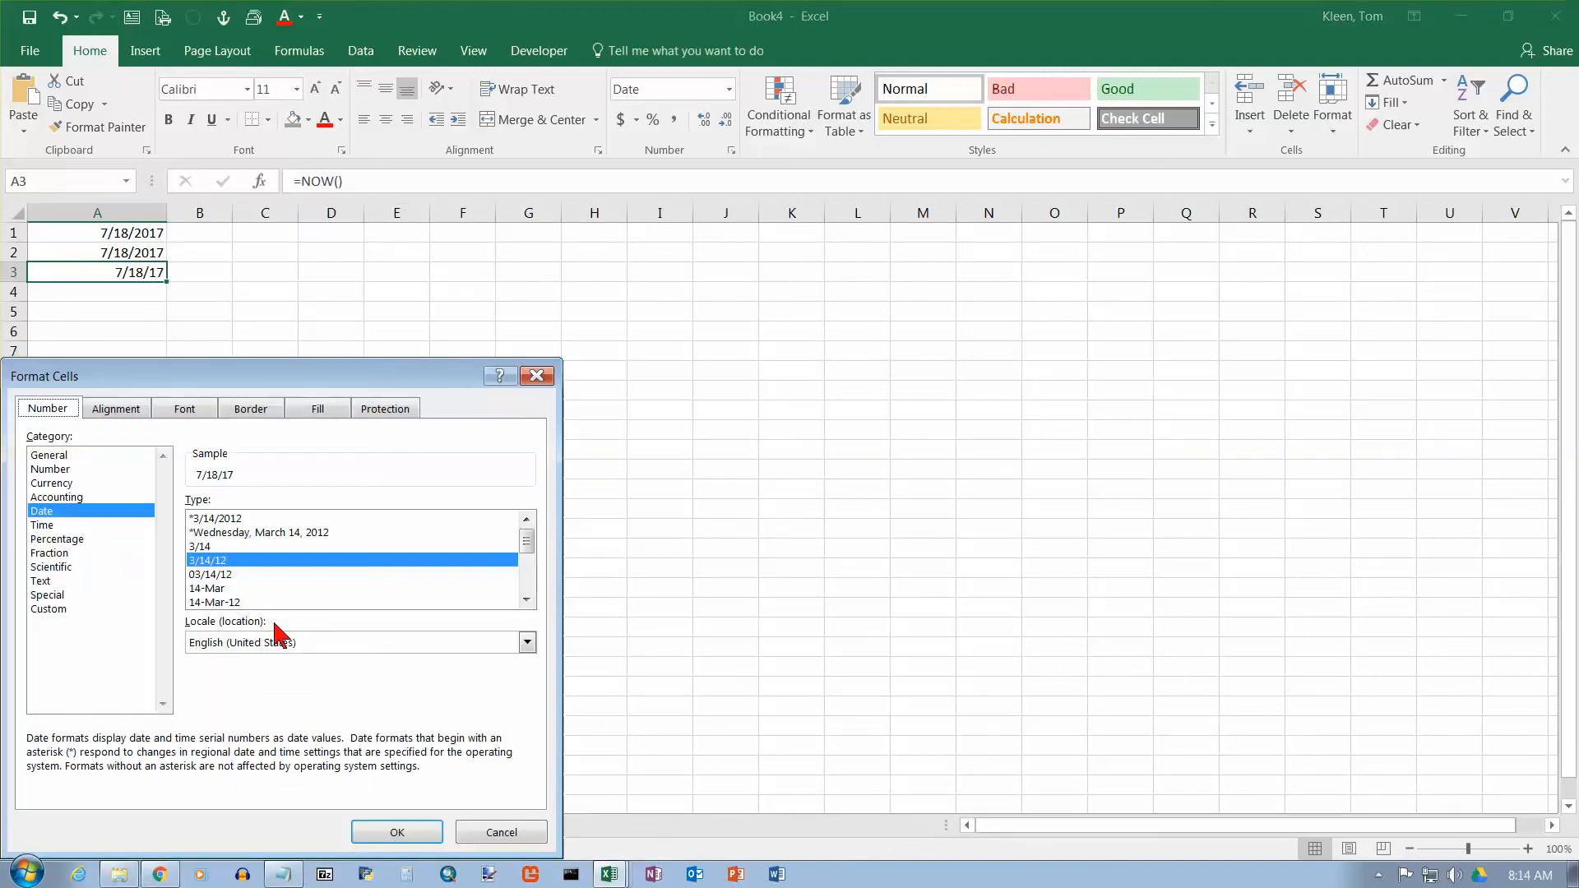
{"action": "left_click", "coordinate": [217, 518]}
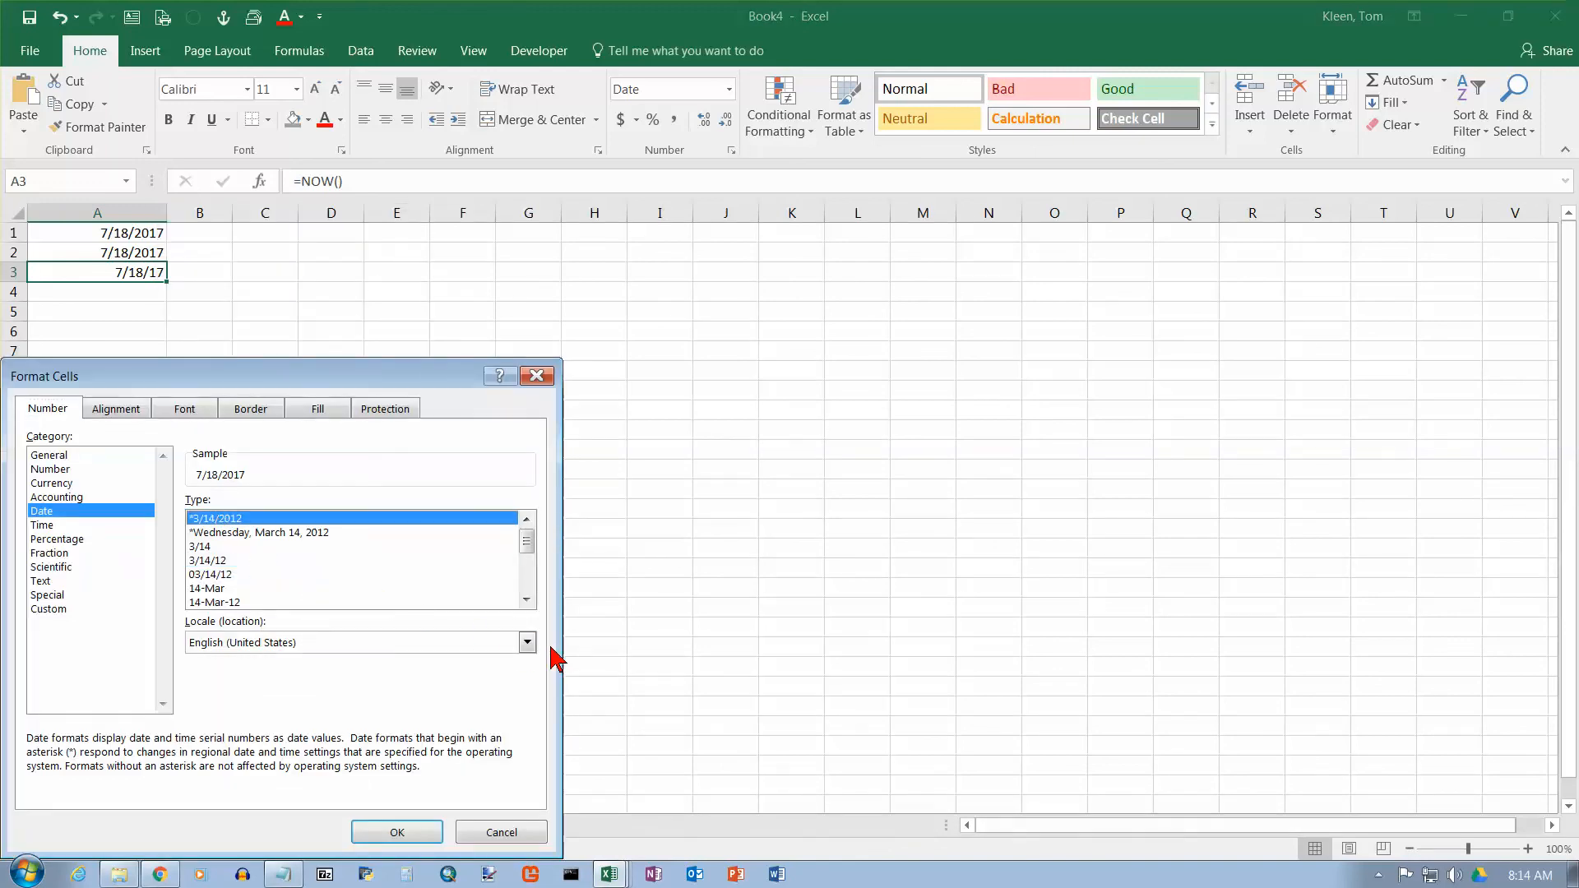
{"action": "left_click", "coordinate": [398, 832]}
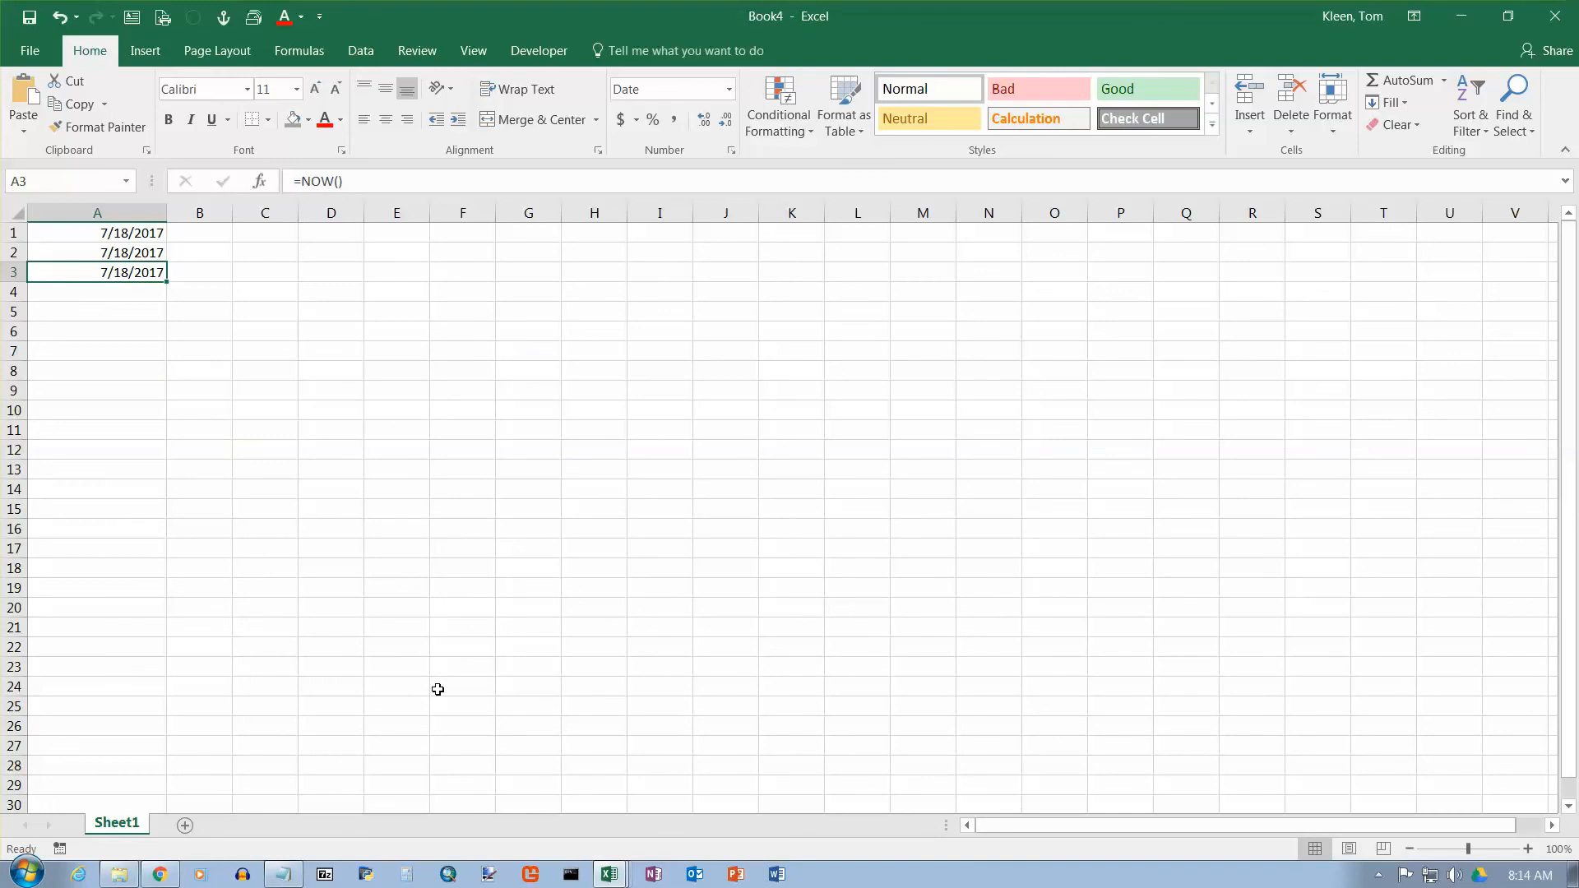
Clear the contents of cell A2
{"action": "left_click", "coordinate": [160, 254]}
{"action": "key", "text": "Delete"}
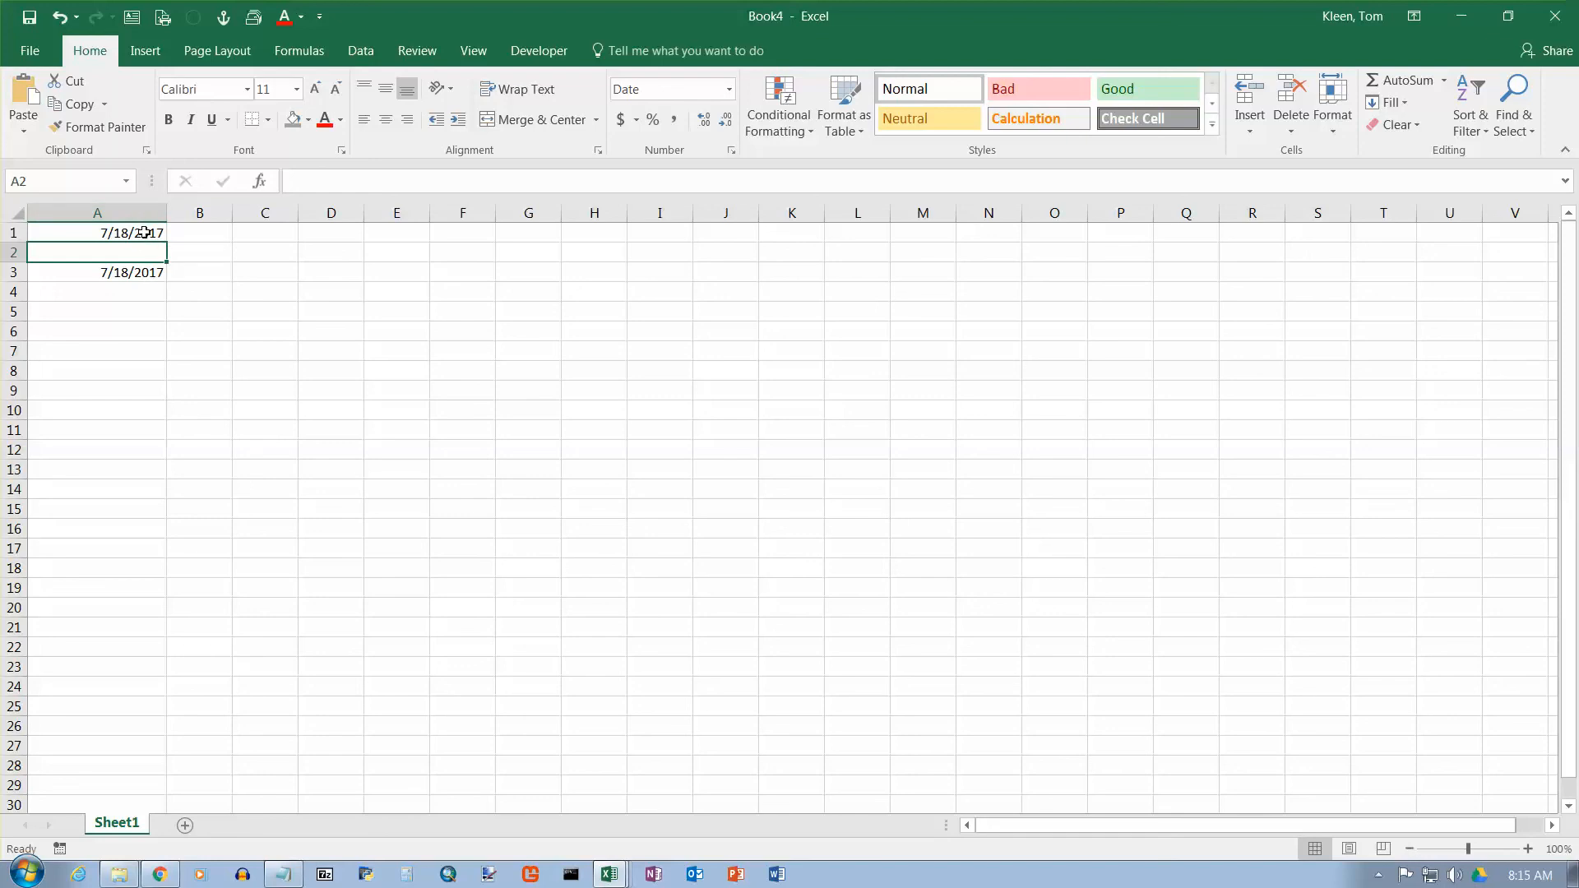
Apply the General number format to cells A1 and A3, and undo both format changes
{"action": "left_click", "coordinate": [144, 233]}
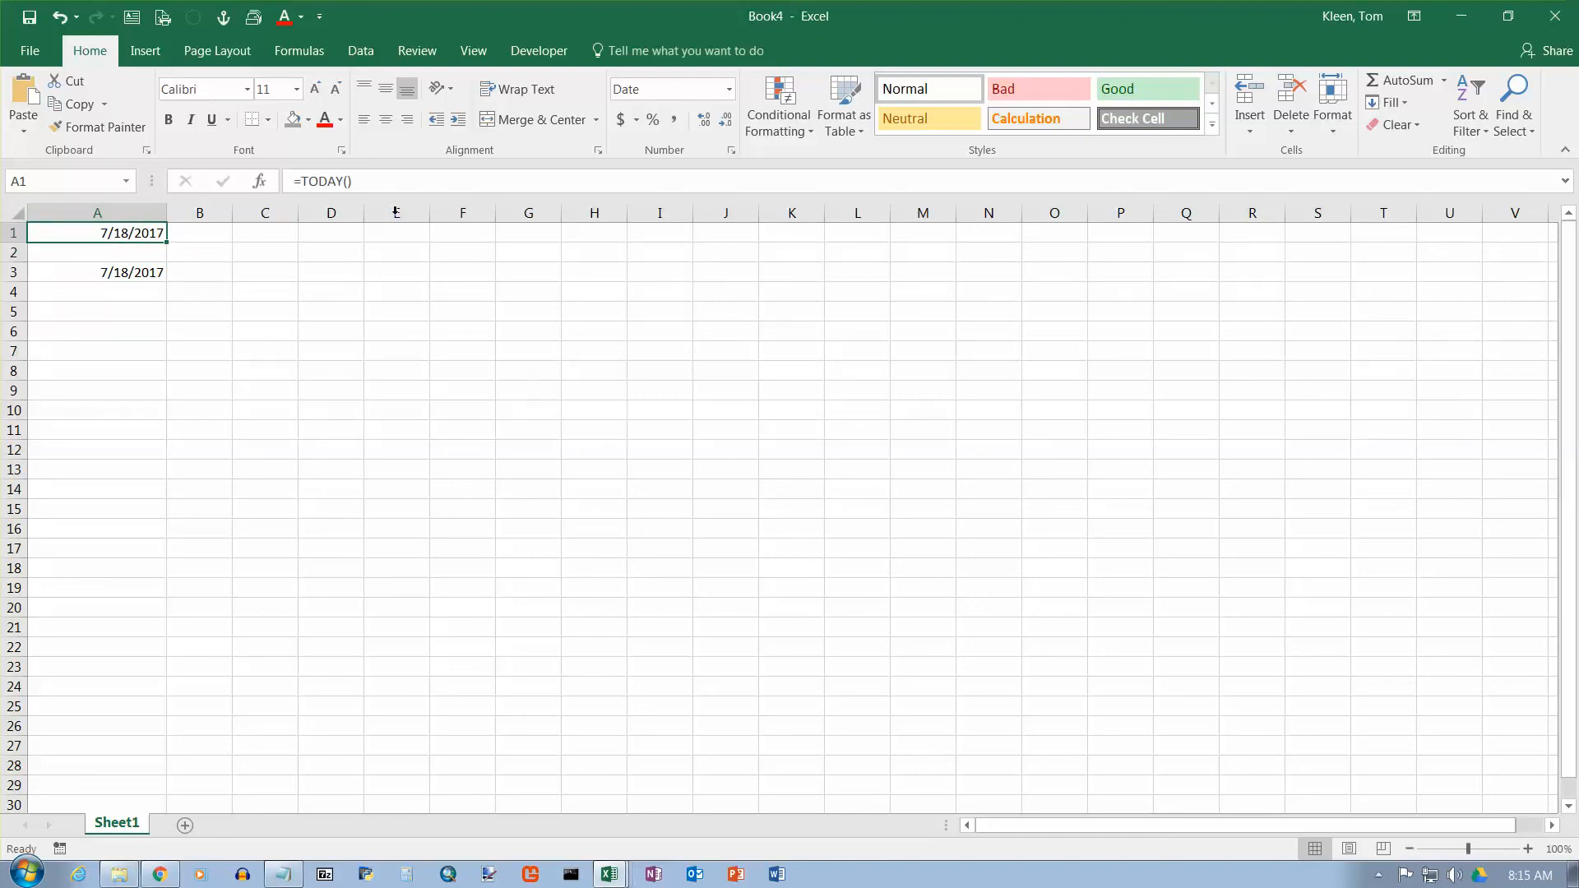
{"action": "left_click", "coordinate": [729, 91]}
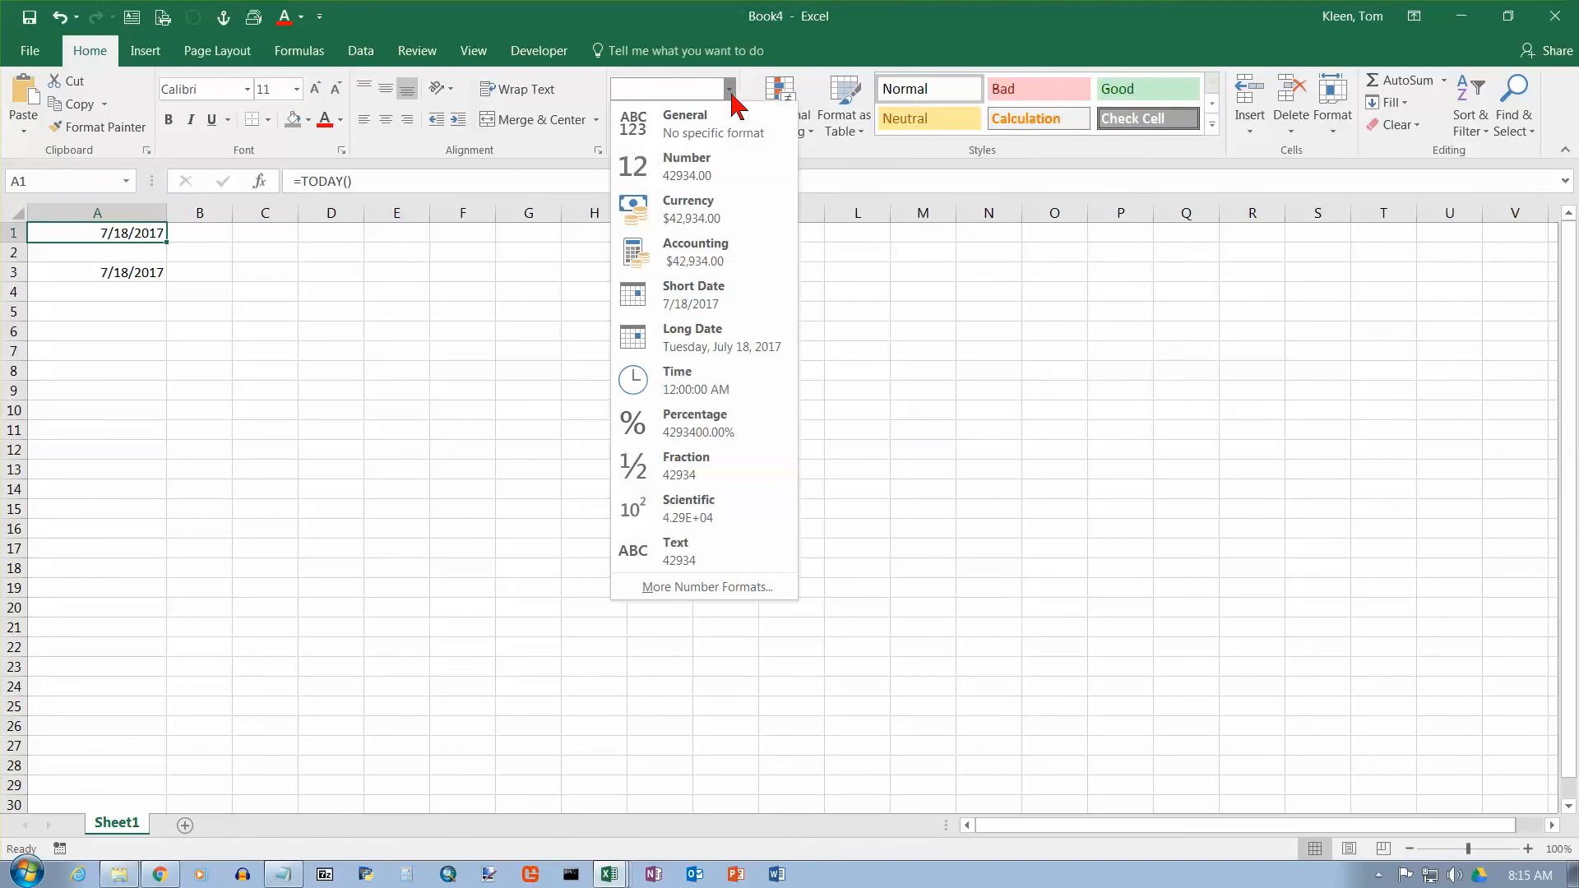
{"action": "left_click", "coordinate": [725, 125]}
{"action": "left_click", "coordinate": [149, 279]}
{"action": "left_click", "coordinate": [730, 92]}
{"action": "left_click", "coordinate": [727, 120]}
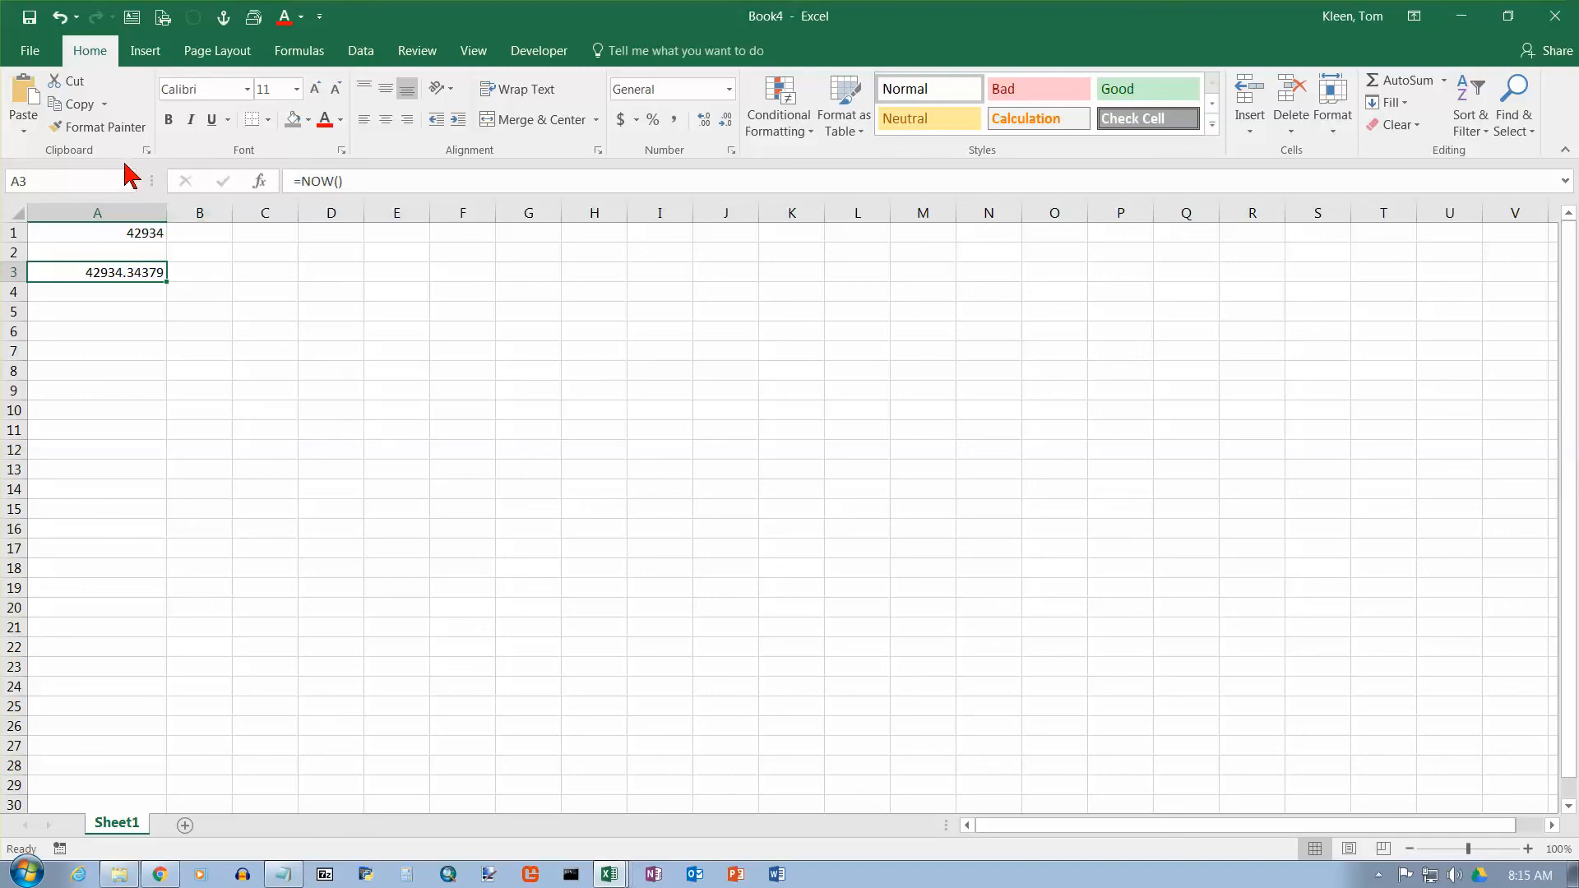
{"action": "left_click", "coordinate": [59, 18]}
{"action": "left_click", "coordinate": [59, 18]}
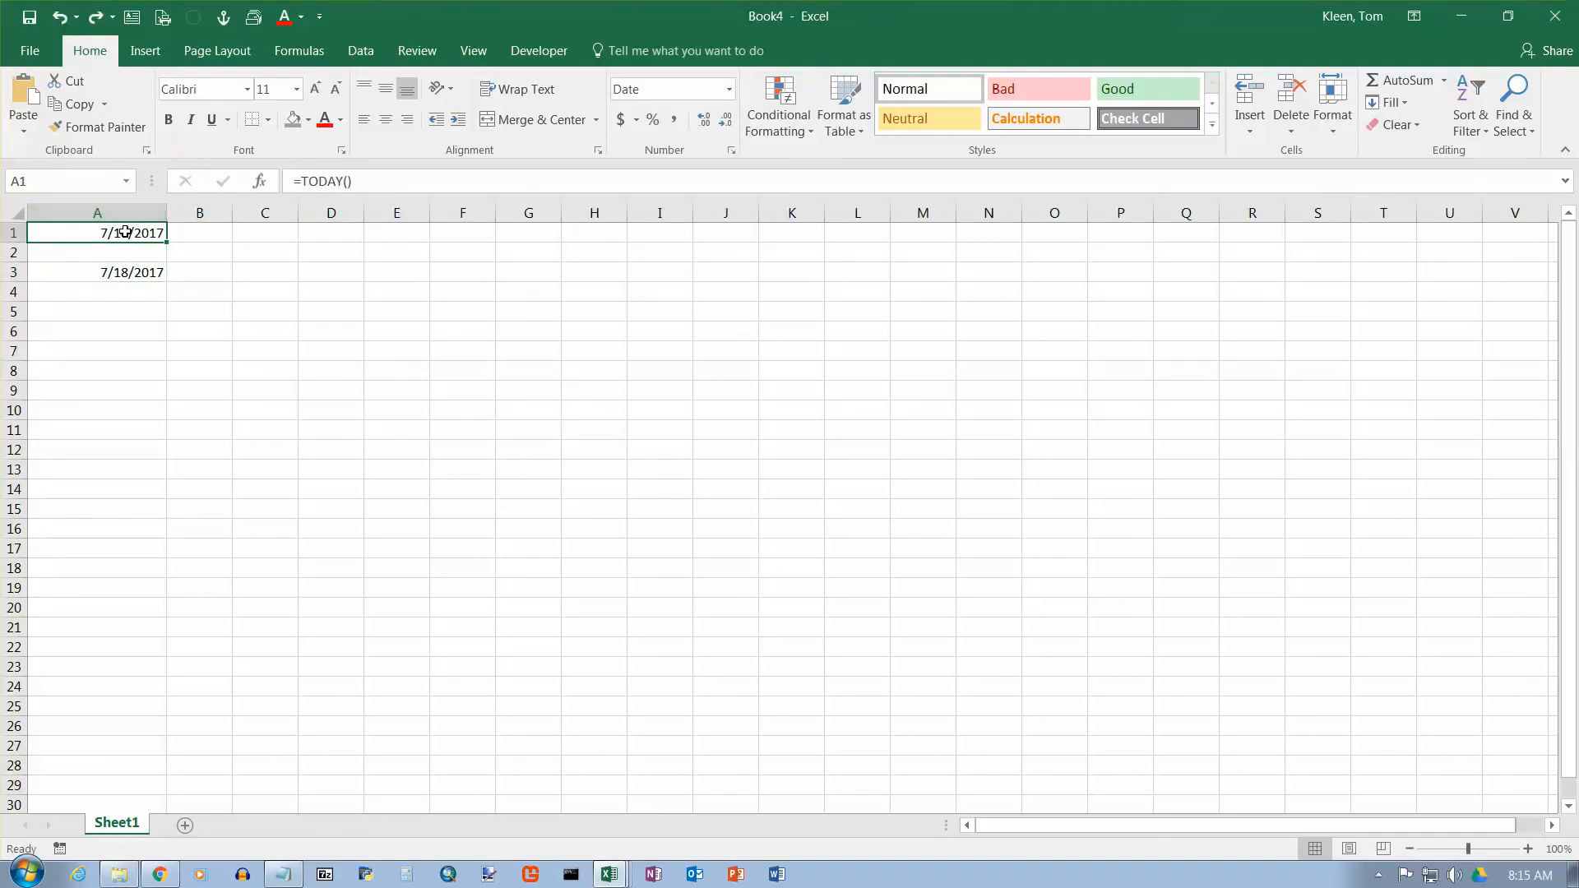
Compare the formulas behind the identically formatted dates in cells A1 and A3
{"action": "left_click", "coordinate": [133, 271]}
{"action": "left_click", "coordinate": [133, 234]}
{"action": "left_click", "coordinate": [137, 274]}
{"action": "left_click", "coordinate": [135, 233]}
{"action": "left_click", "coordinate": [135, 269]}
{"action": "left_click", "coordinate": [142, 234]}
{"action": "left_click", "coordinate": [141, 265]}
{"action": "left_click", "coordinate": [142, 233]}
{"action": "left_click", "coordinate": [141, 268]}
{"action": "left_click", "coordinate": [149, 234]}
{"action": "left_click", "coordinate": [151, 268]}
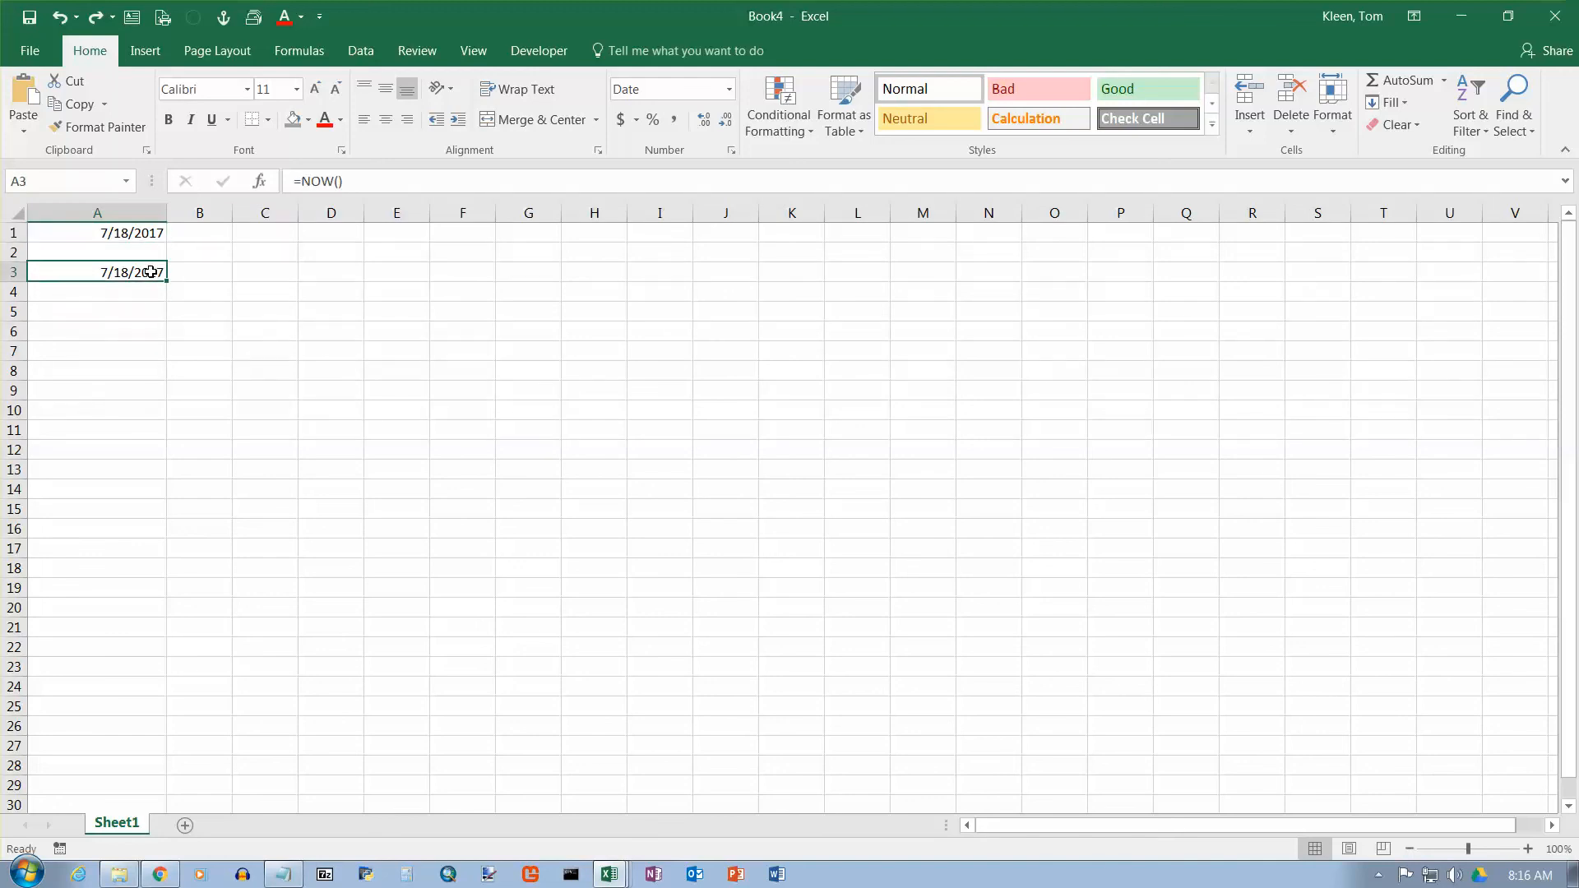
{"action": "left_click", "coordinate": [153, 234]}
{"action": "left_click", "coordinate": [144, 267]}
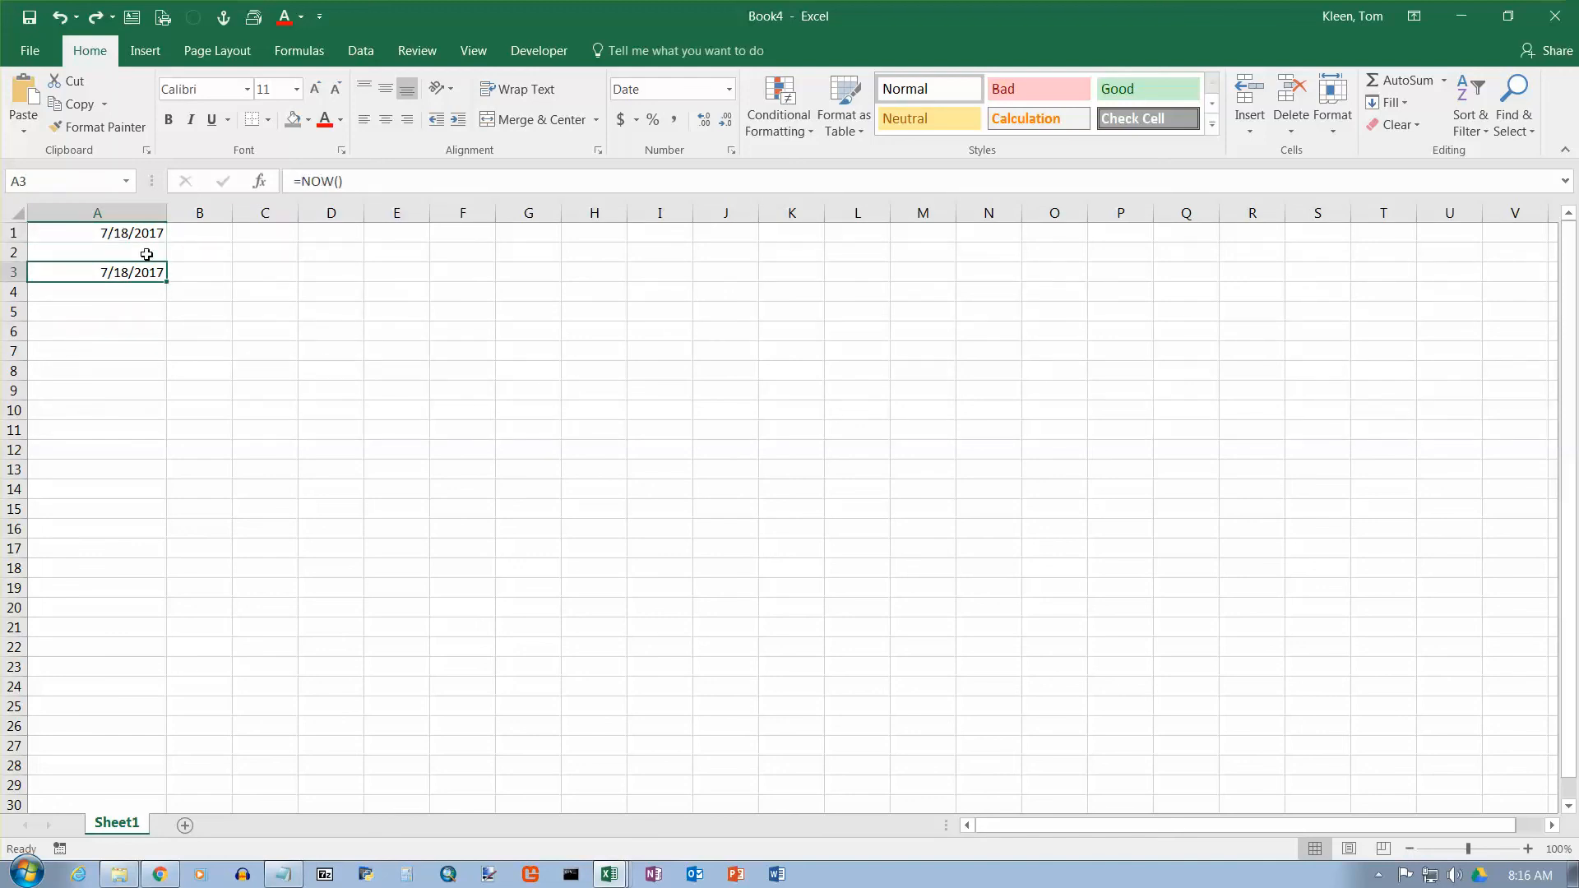